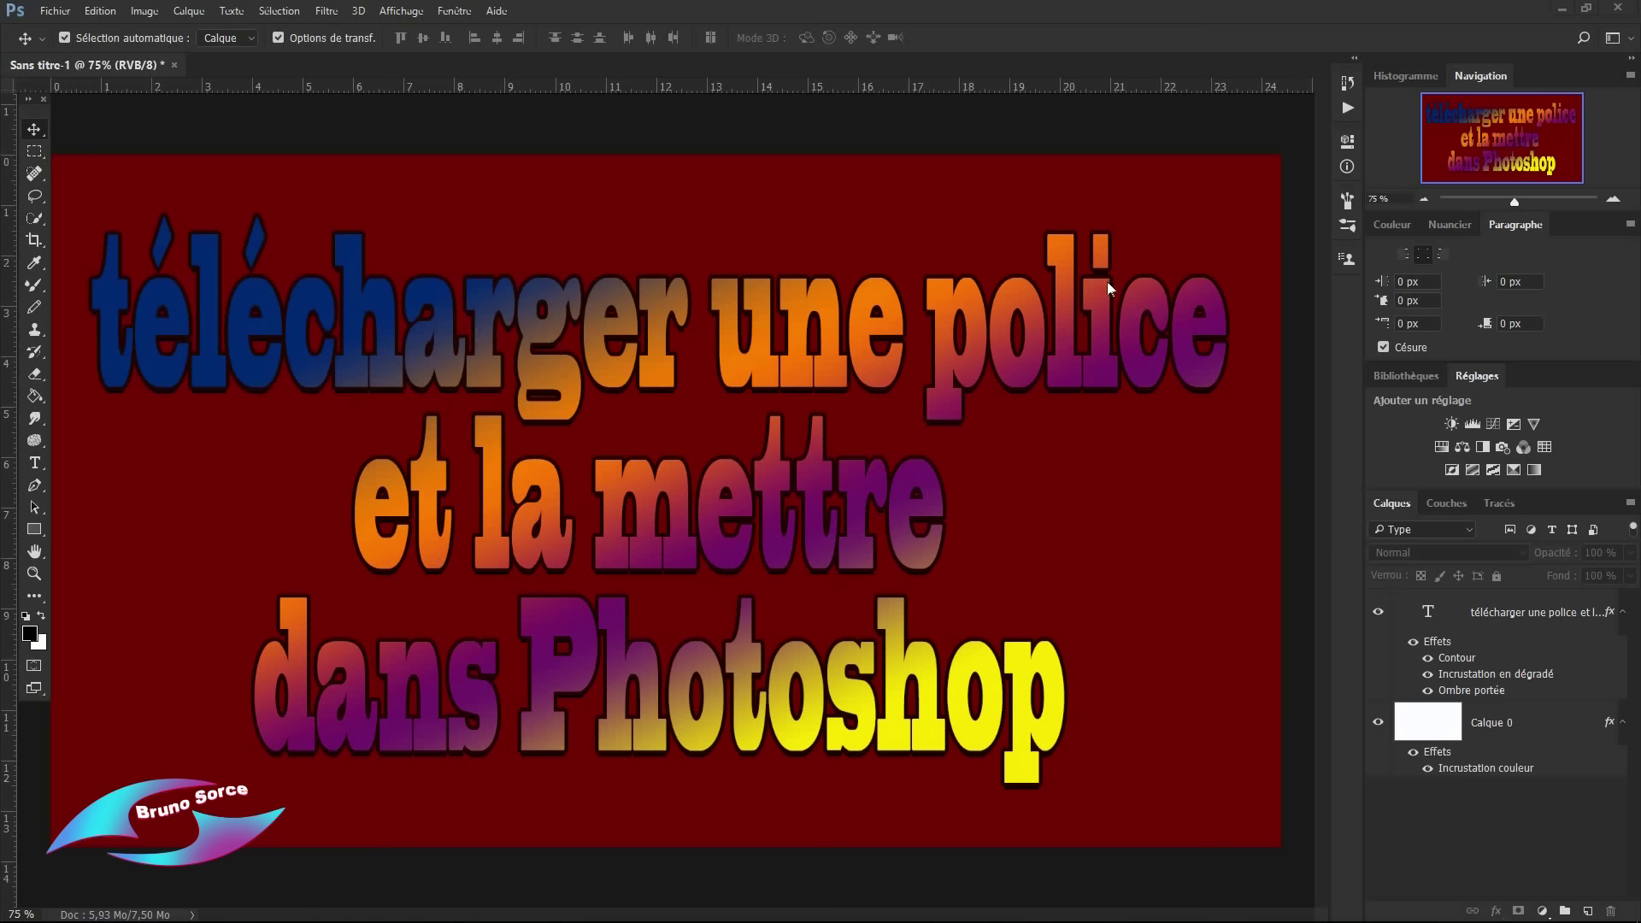
- Minimise the Photoshop title-design window to reveal the Windows desktop
{"action": "left_click", "coordinate": [1562, 12]}
- Search Google in Edge for 'dafont calligraphie' and open DaFont's Script > Calligraphie page
{"action": "left_click", "coordinate": [145, 907]}
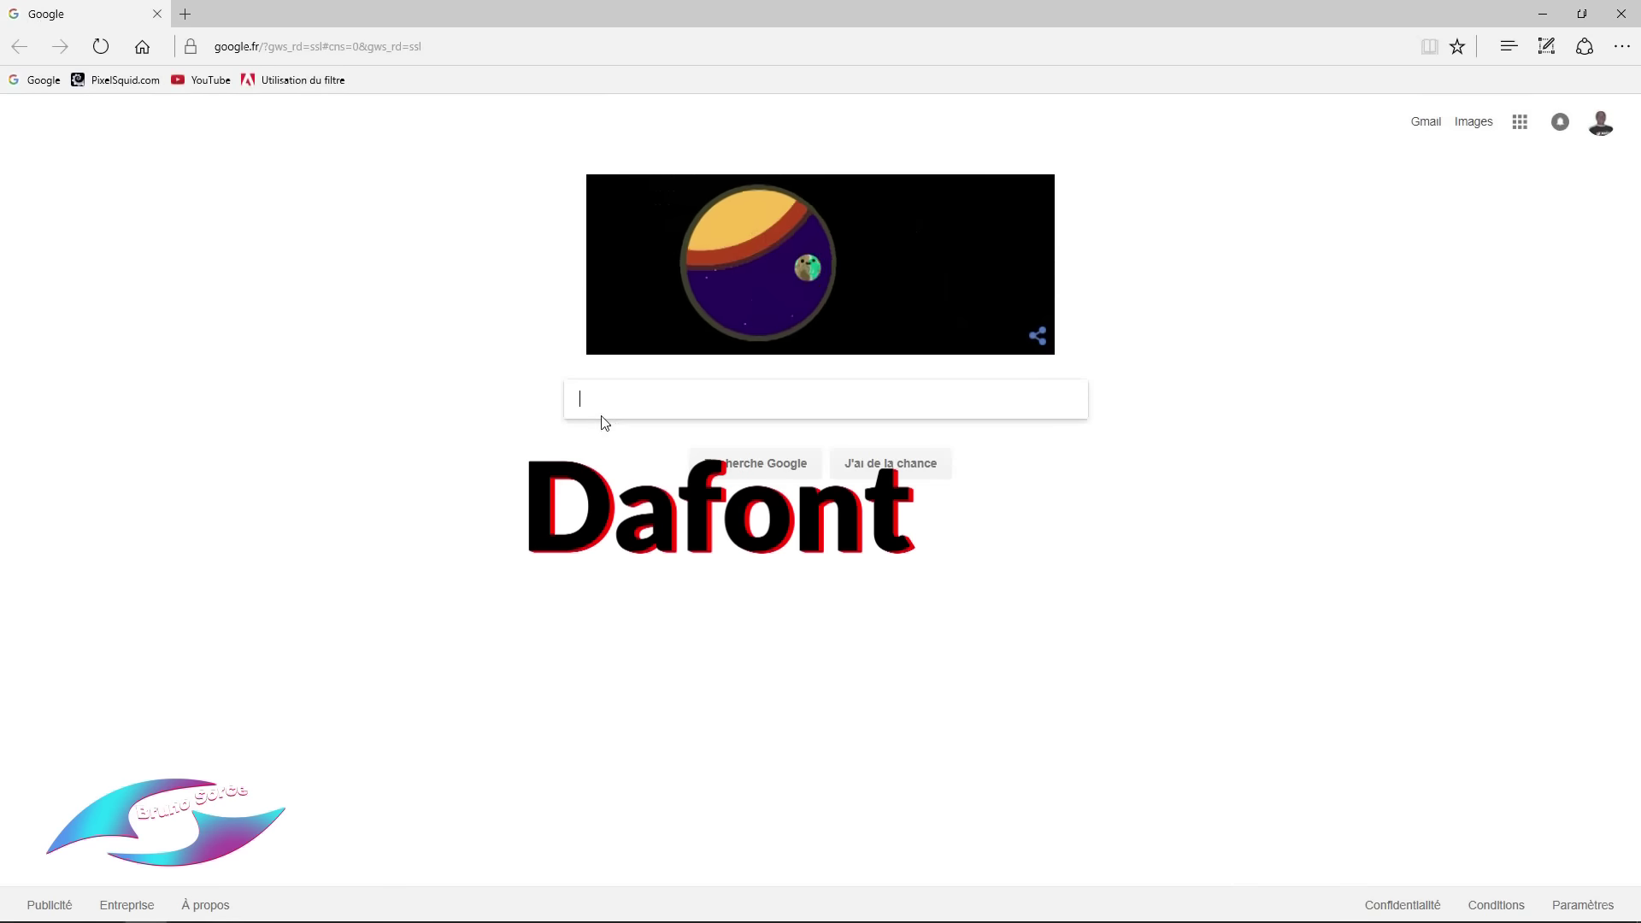
{"action": "type", "text": "dafo"}
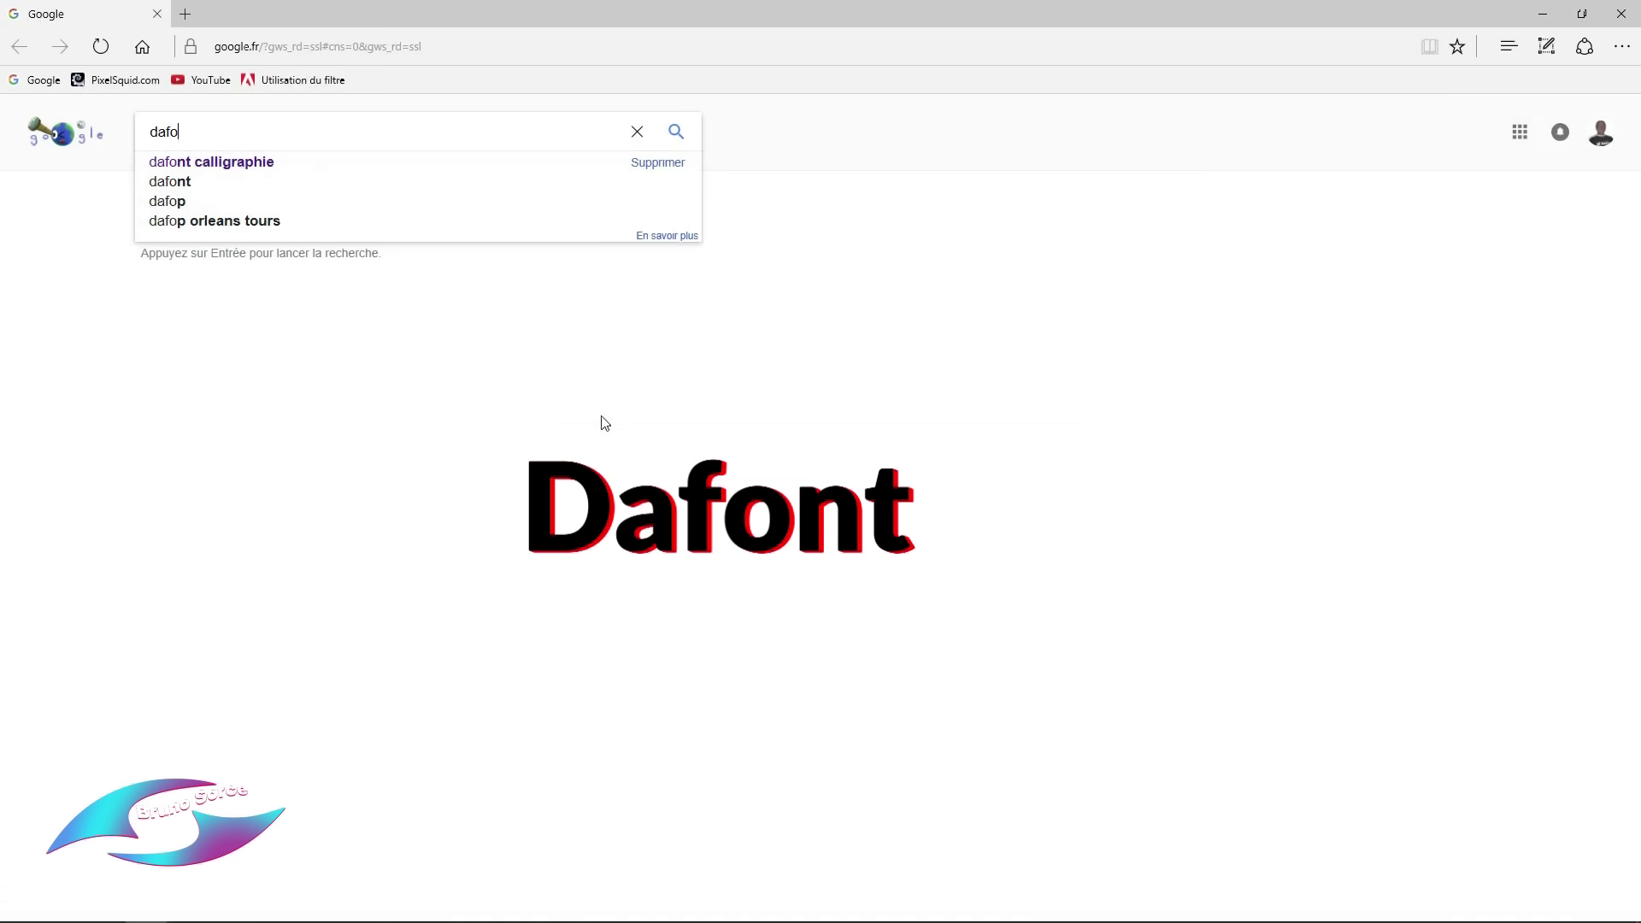
{"action": "type", "text": "nt"}
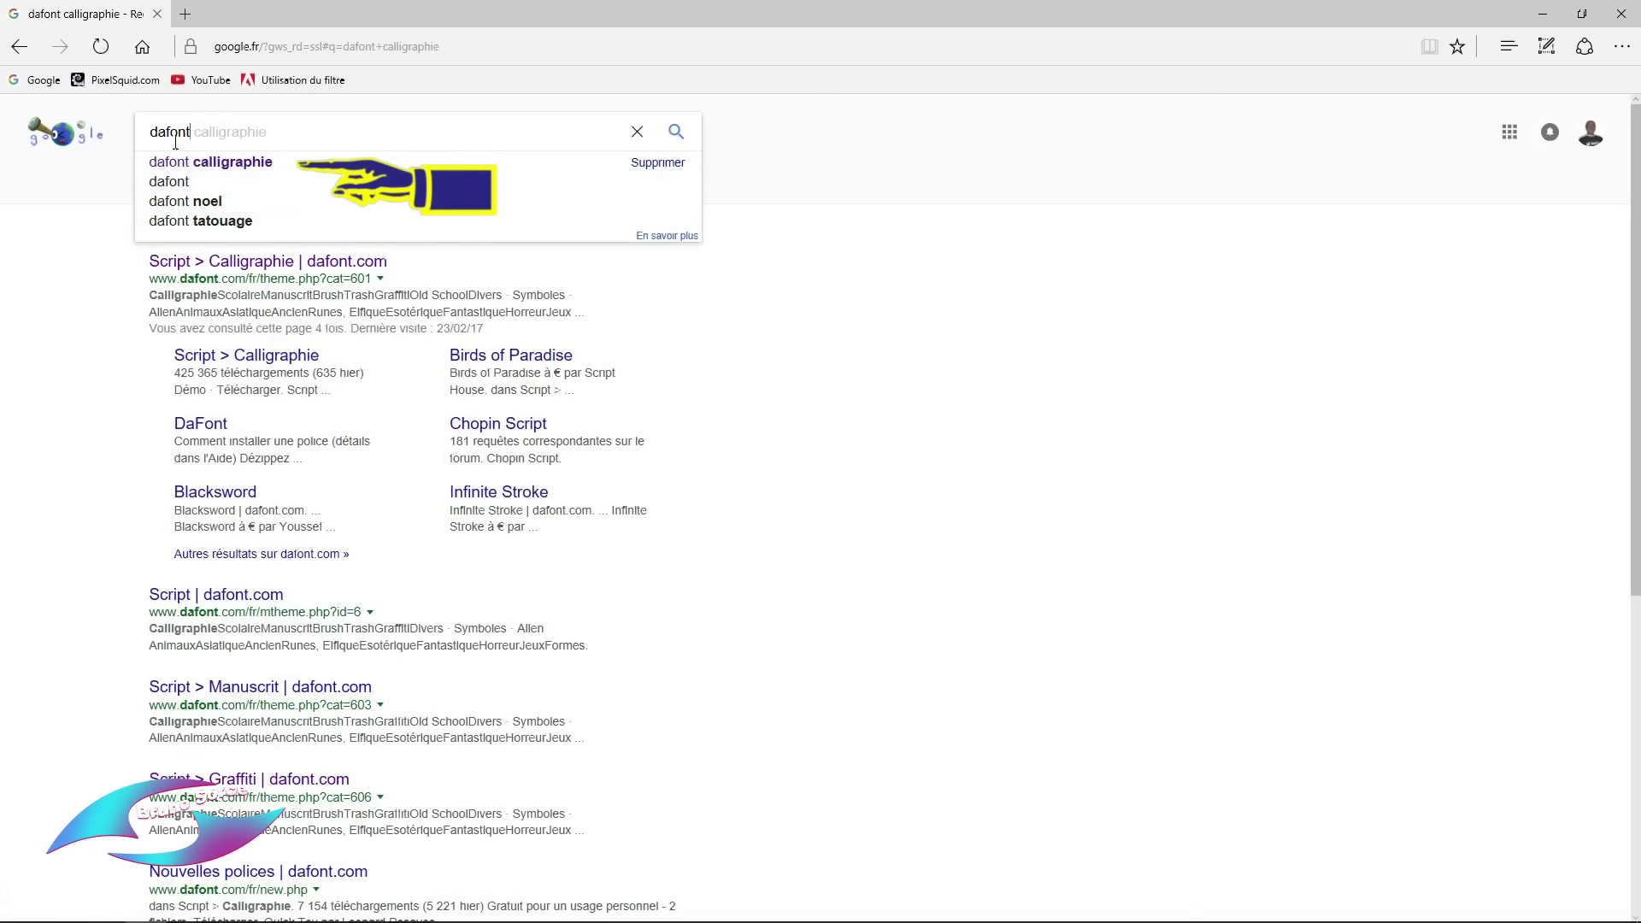
{"action": "left_click", "coordinate": [221, 170]}
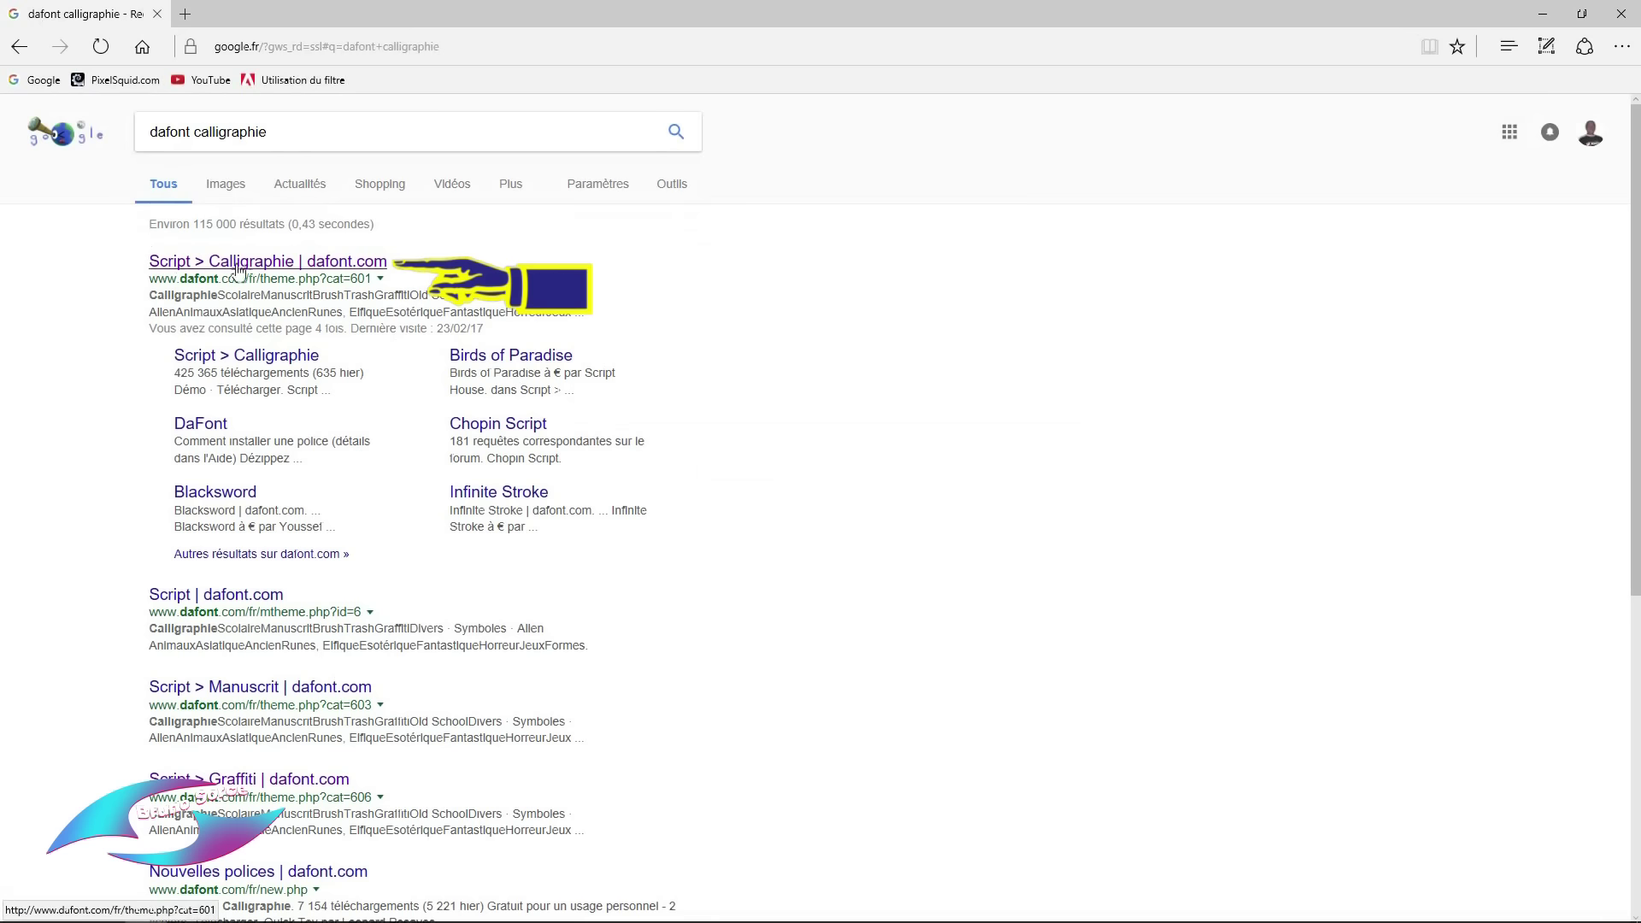
{"action": "left_click", "coordinate": [341, 267]}
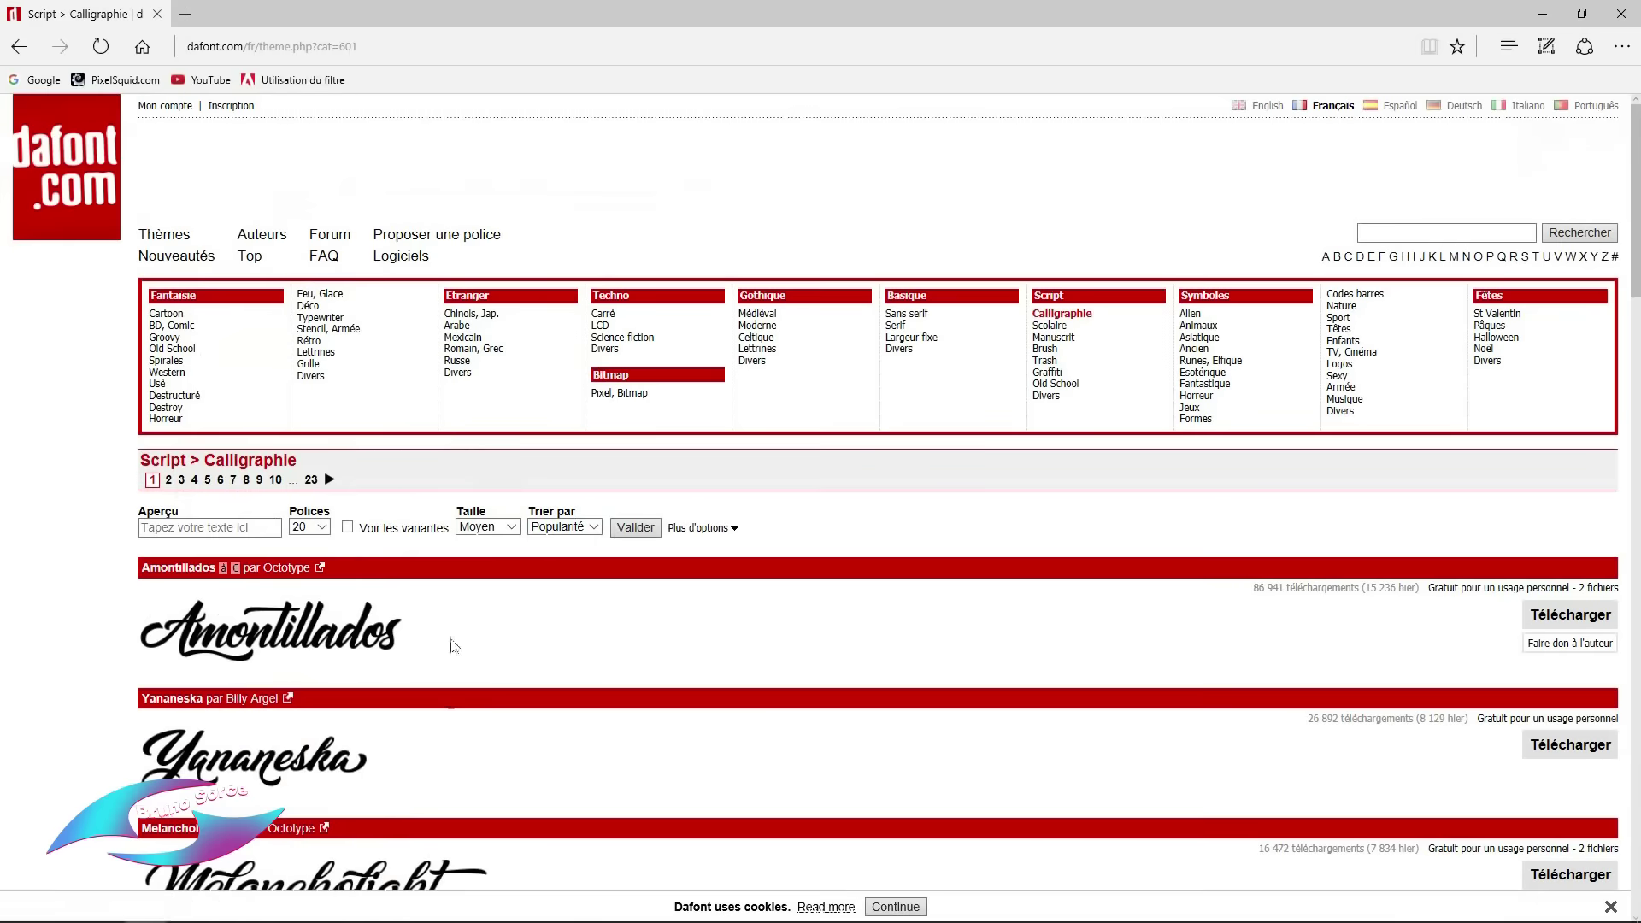
- Browse DaFont's Calligraphie fonts, trying the preview-text field, down to Birds of Paradise
{"action": "scroll", "coordinate": [628, 677], "scroll_direction": "down", "scroll_amount": 5}
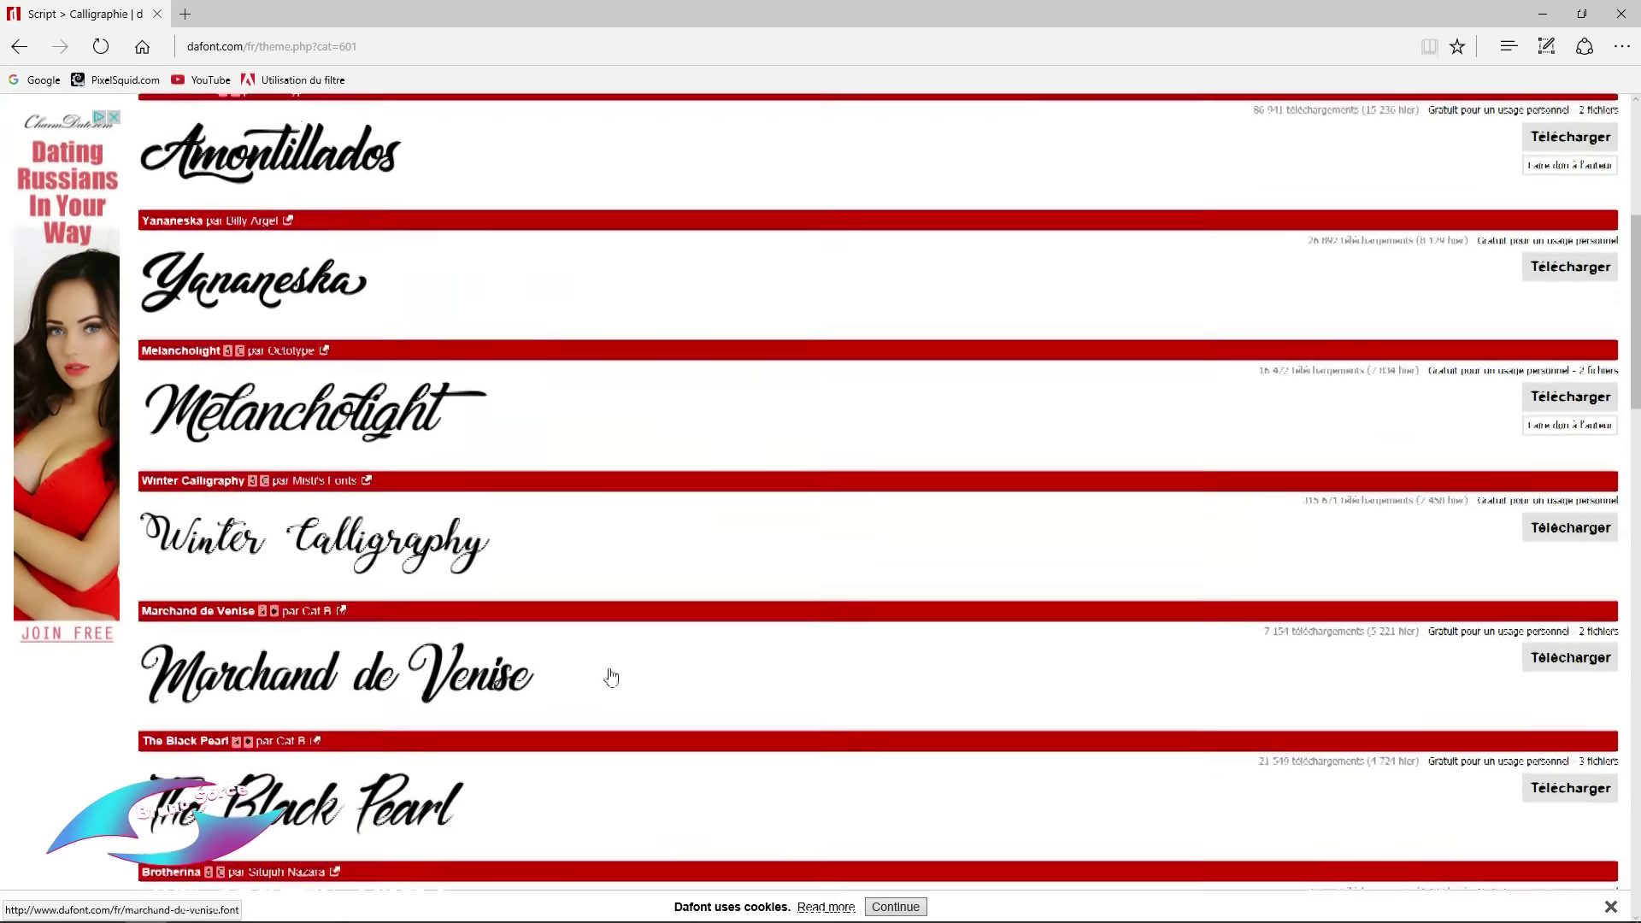
{"action": "scroll", "coordinate": [607, 658], "scroll_direction": "up", "scroll_amount": 5}
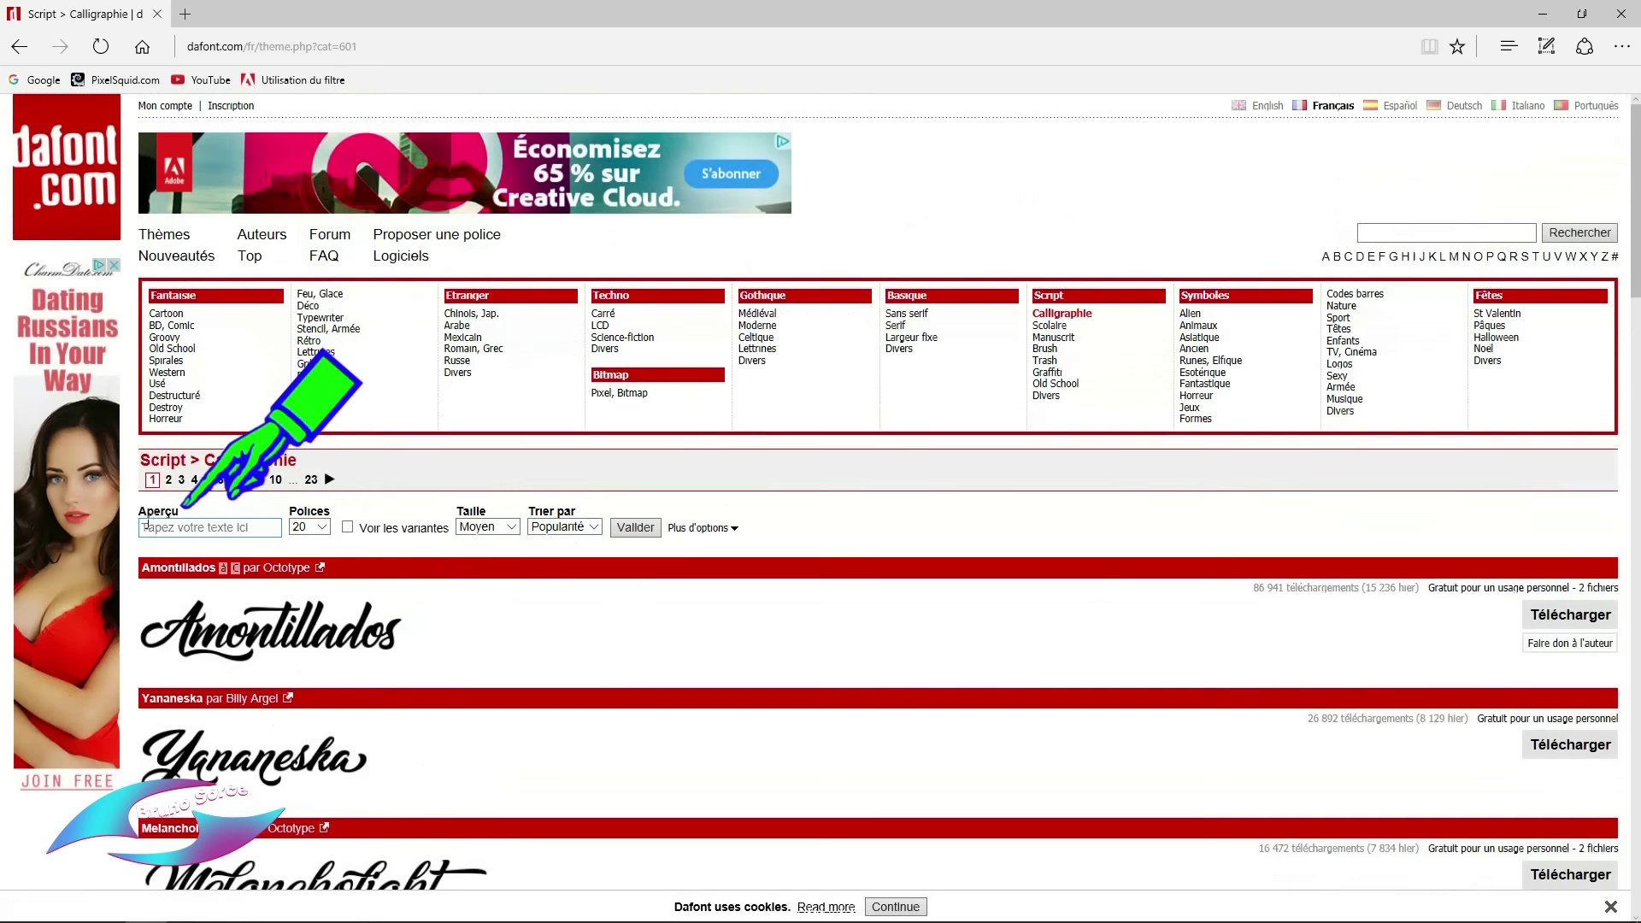
{"action": "left_click", "coordinate": [254, 526]}
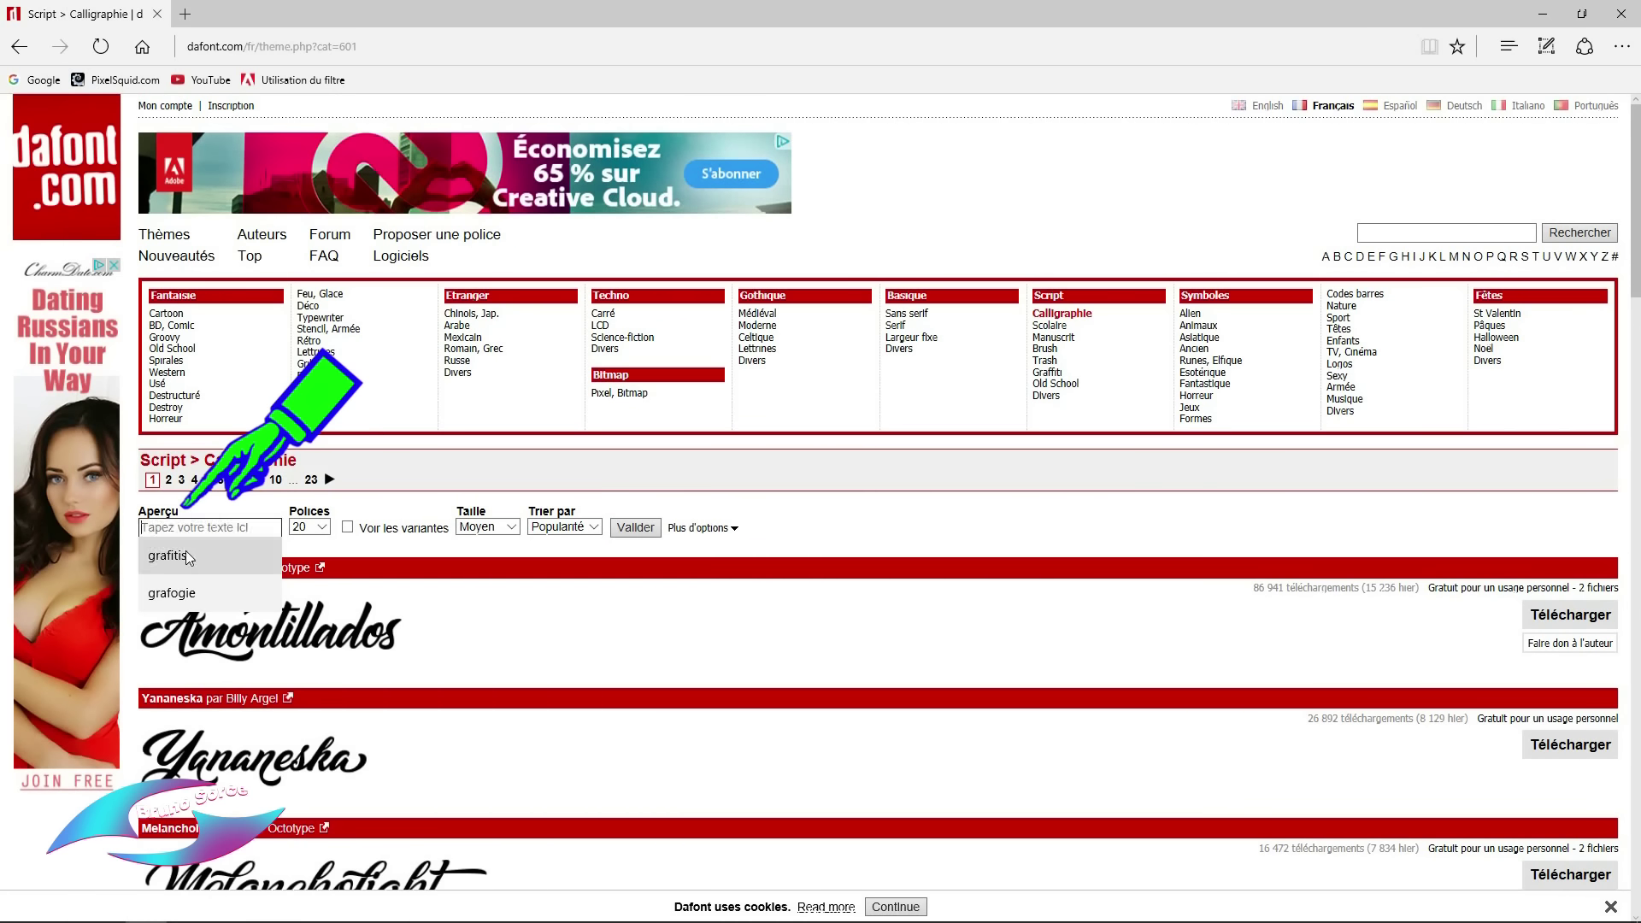
{"action": "left_click", "coordinate": [821, 521]}
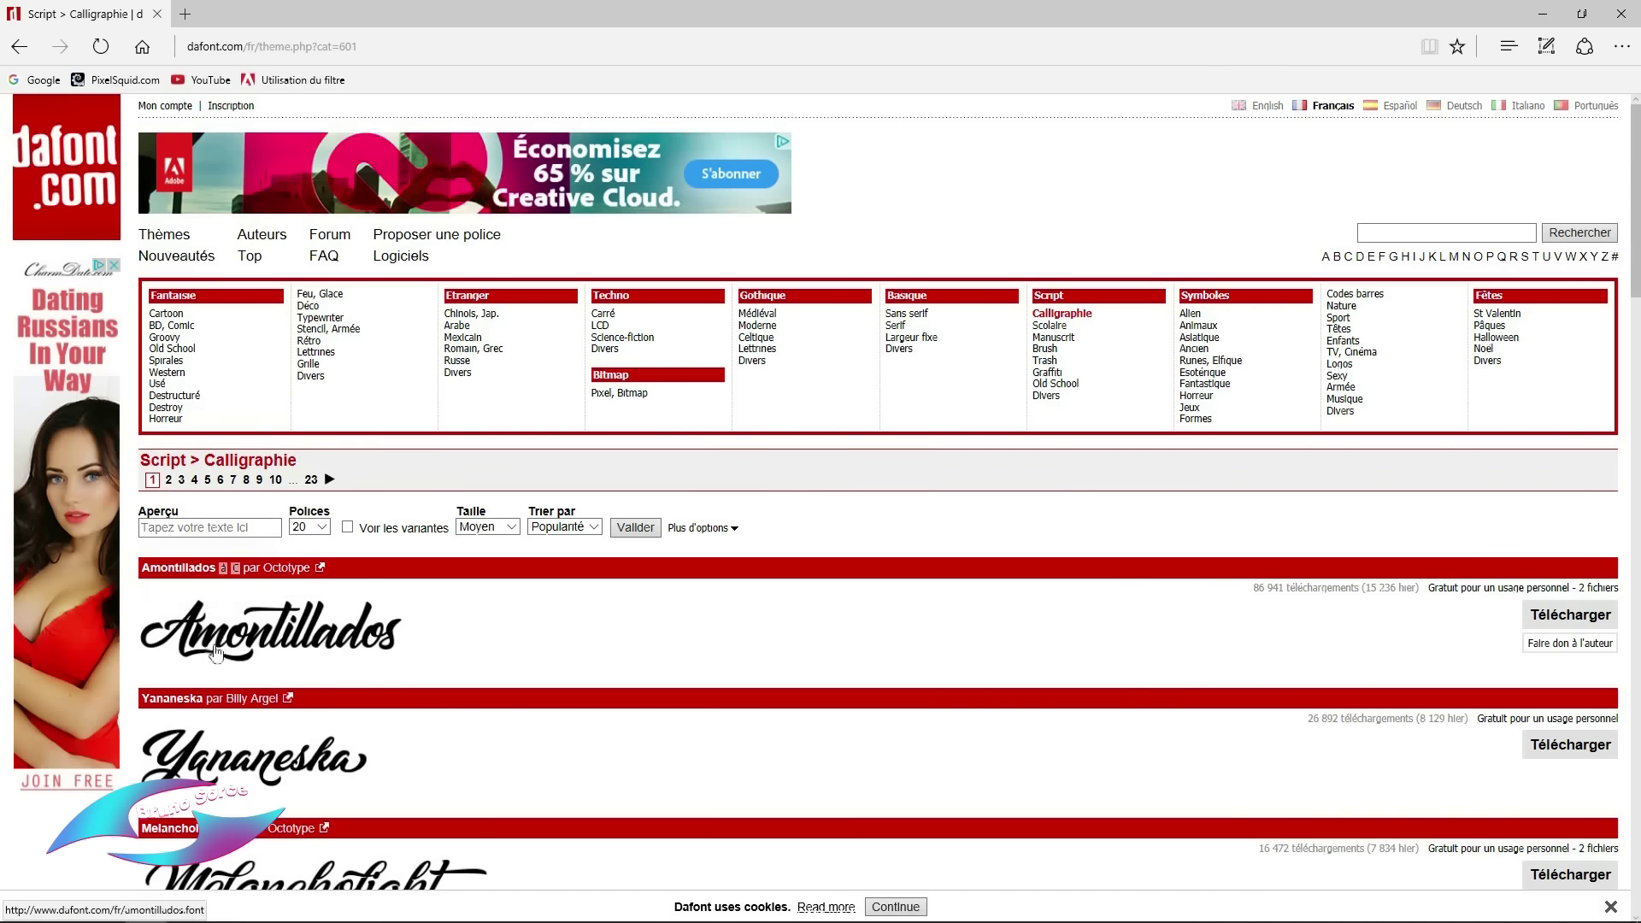
{"action": "scroll", "coordinate": [330, 757], "scroll_direction": "down", "scroll_amount": 9}
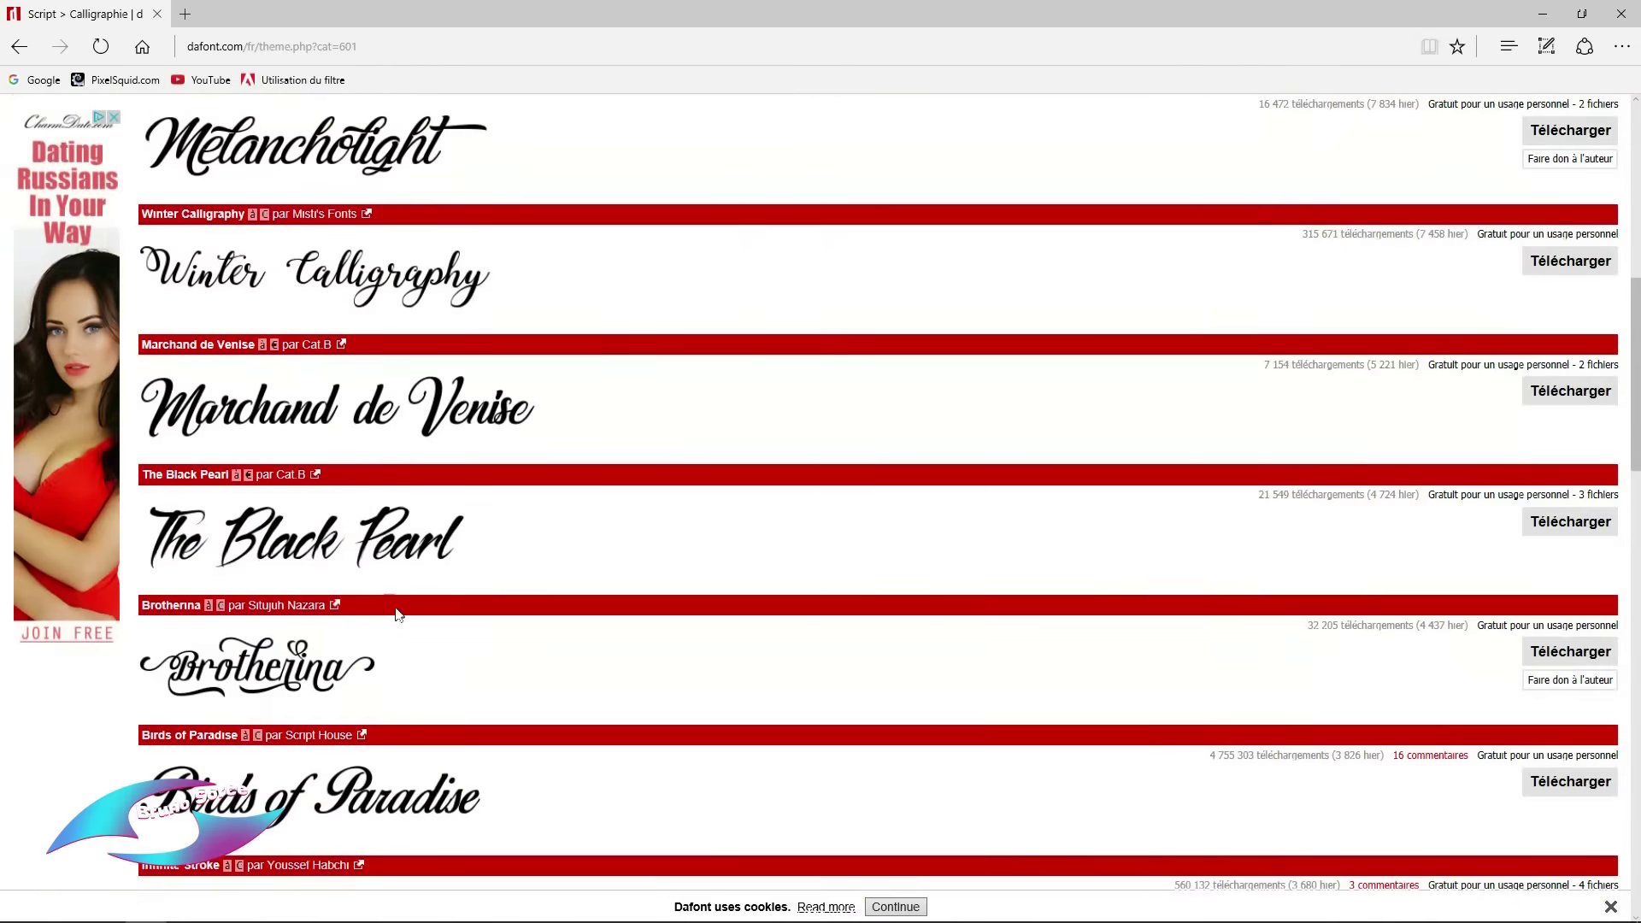
{"action": "scroll", "coordinate": [316, 637], "scroll_direction": "down", "scroll_amount": 1}
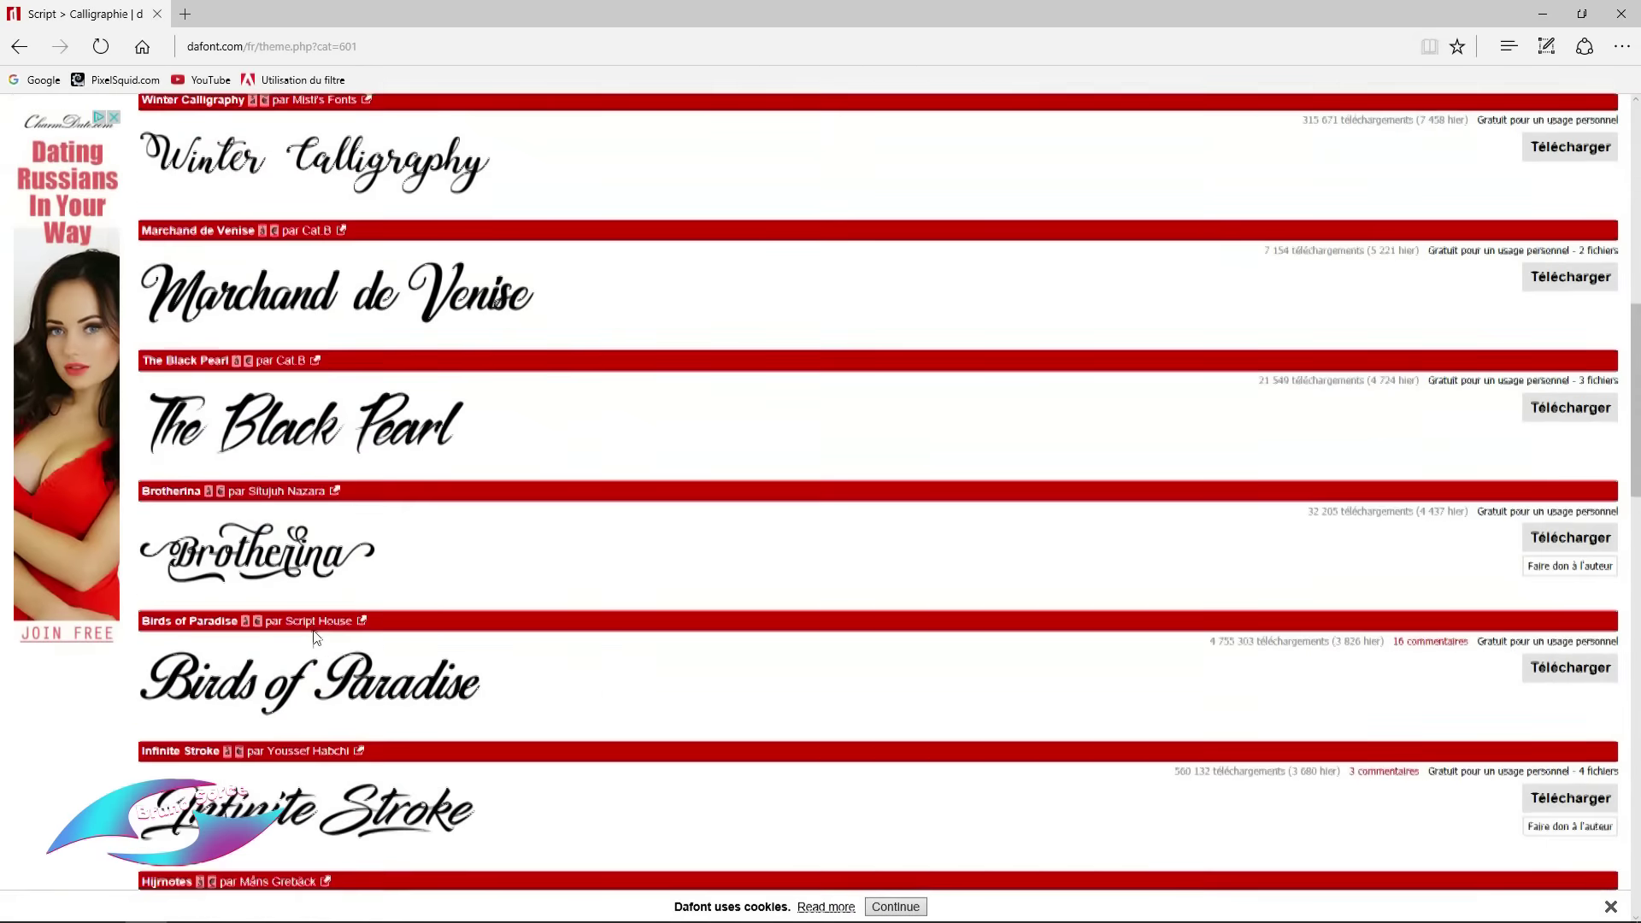
{"action": "scroll", "coordinate": [316, 636], "scroll_direction": "down", "scroll_amount": 1}
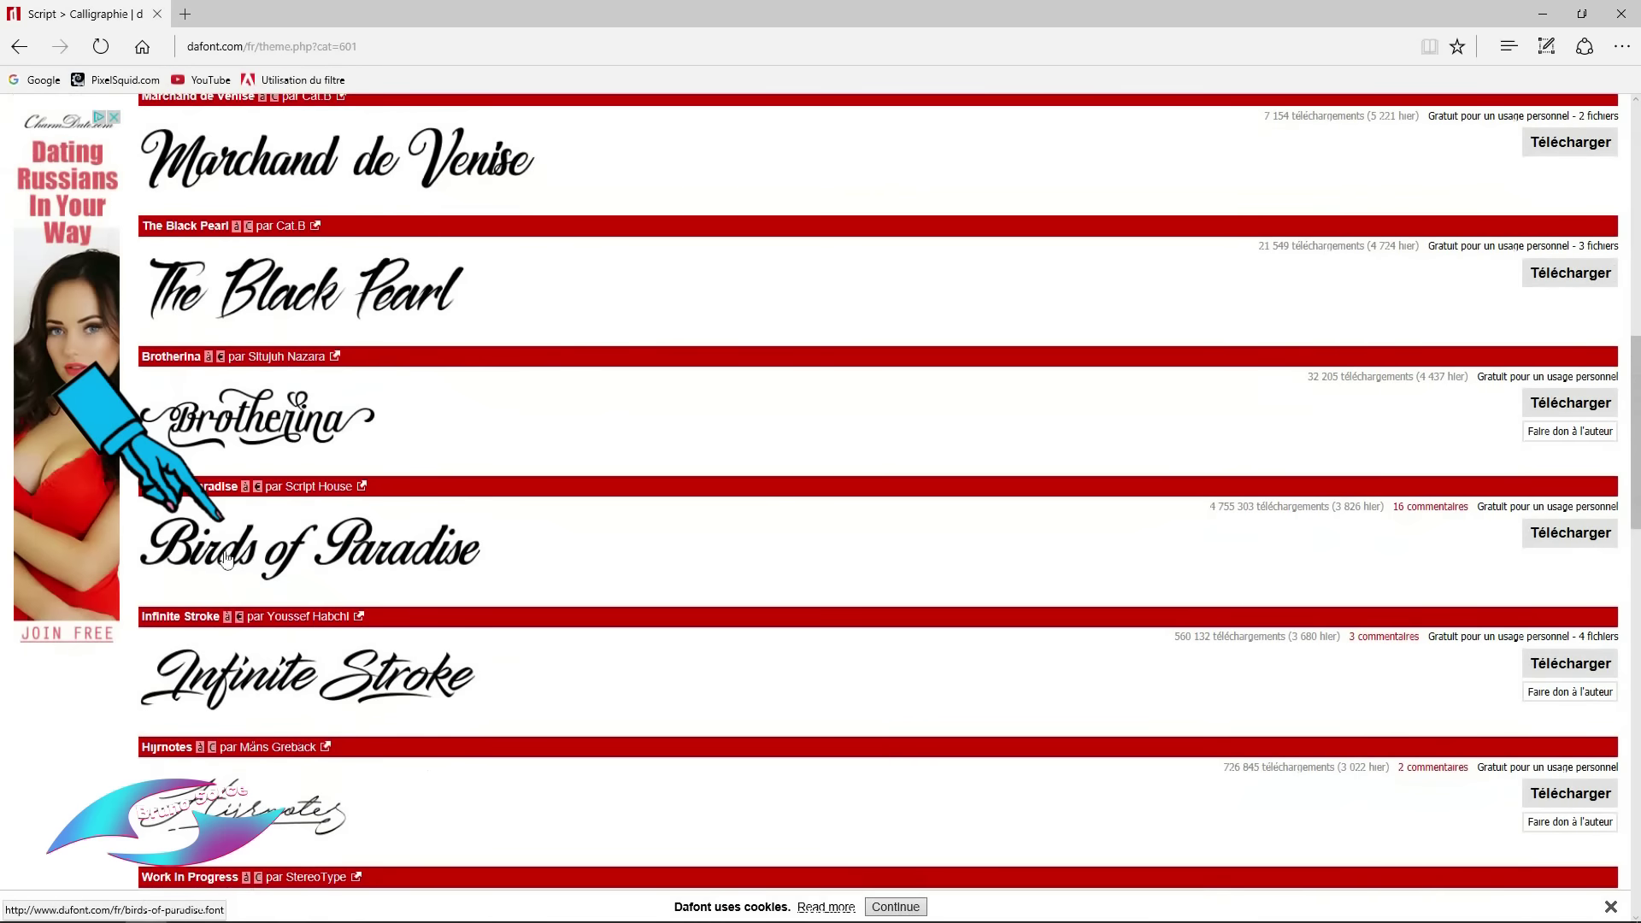
- Download Birds of Paradise as 'police birds_of_paradise.zip' into the POLICE folder
{"action": "left_click", "coordinate": [1581, 539]}
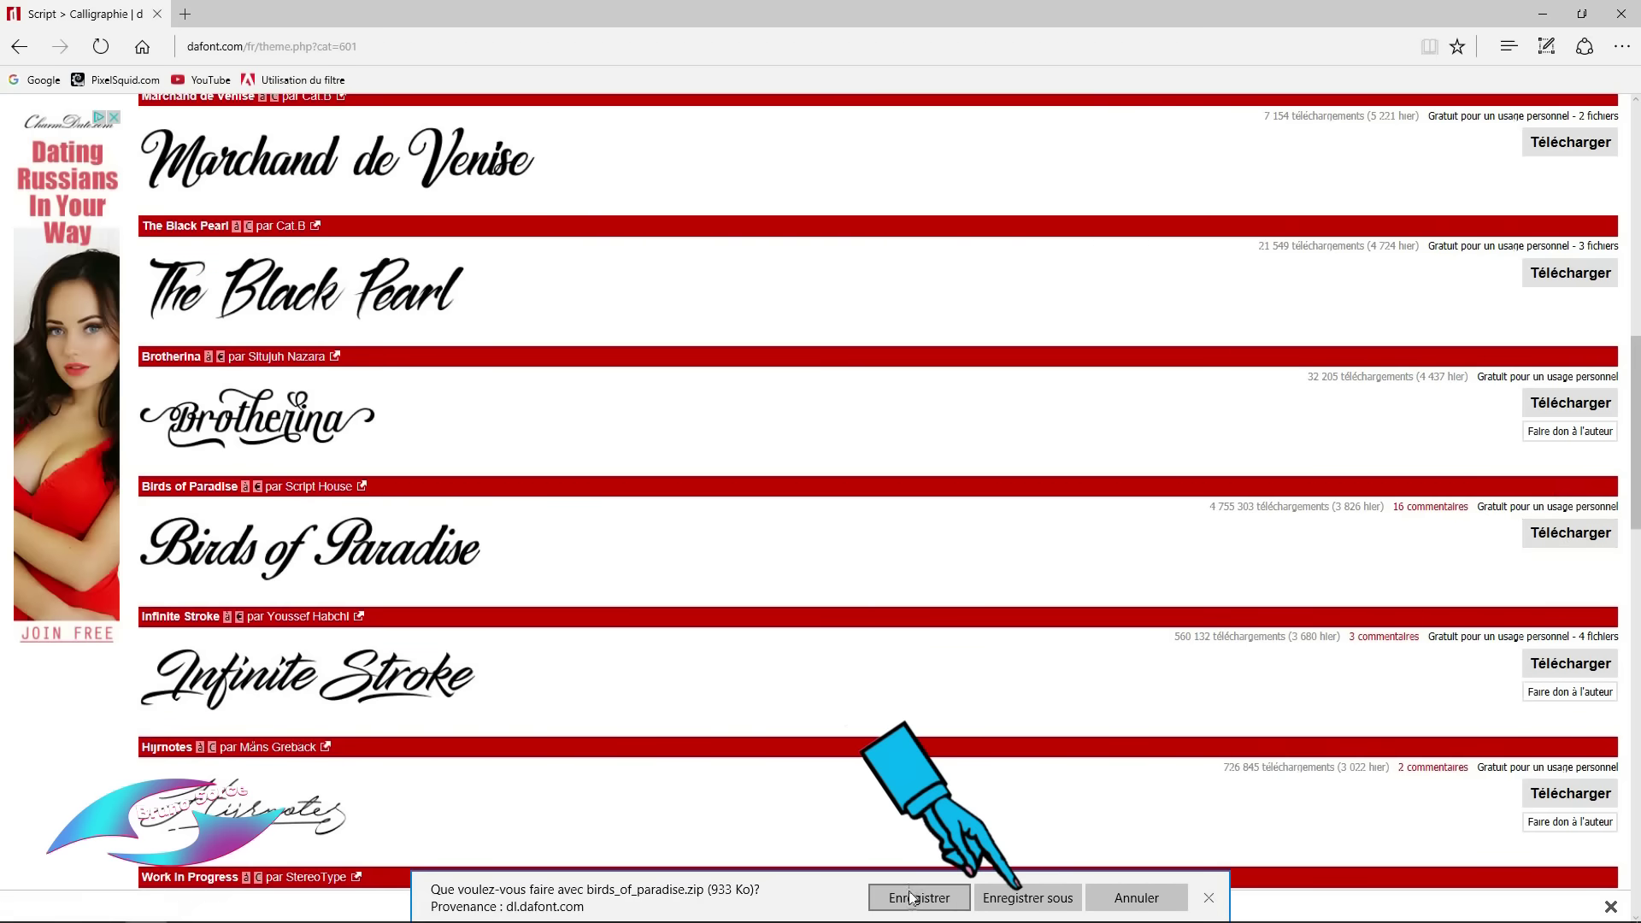
{"action": "left_click", "coordinate": [1018, 898]}
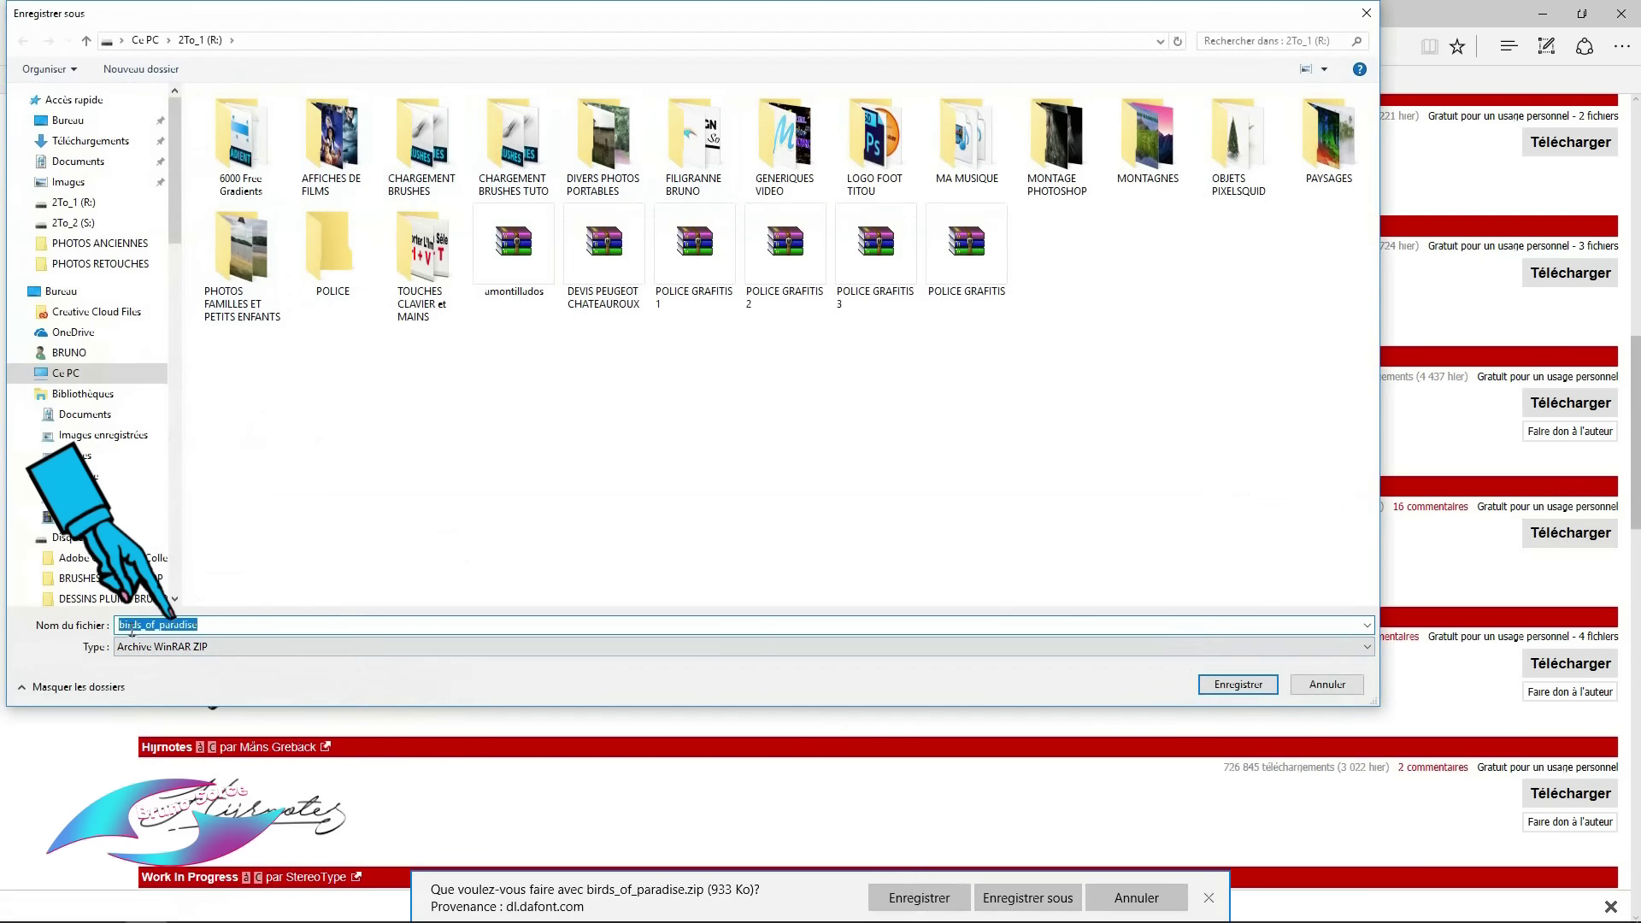
{"action": "left_click", "coordinate": [208, 627]}
{"action": "left_click", "coordinate": [117, 627]}
{"action": "type", "text": "police"}
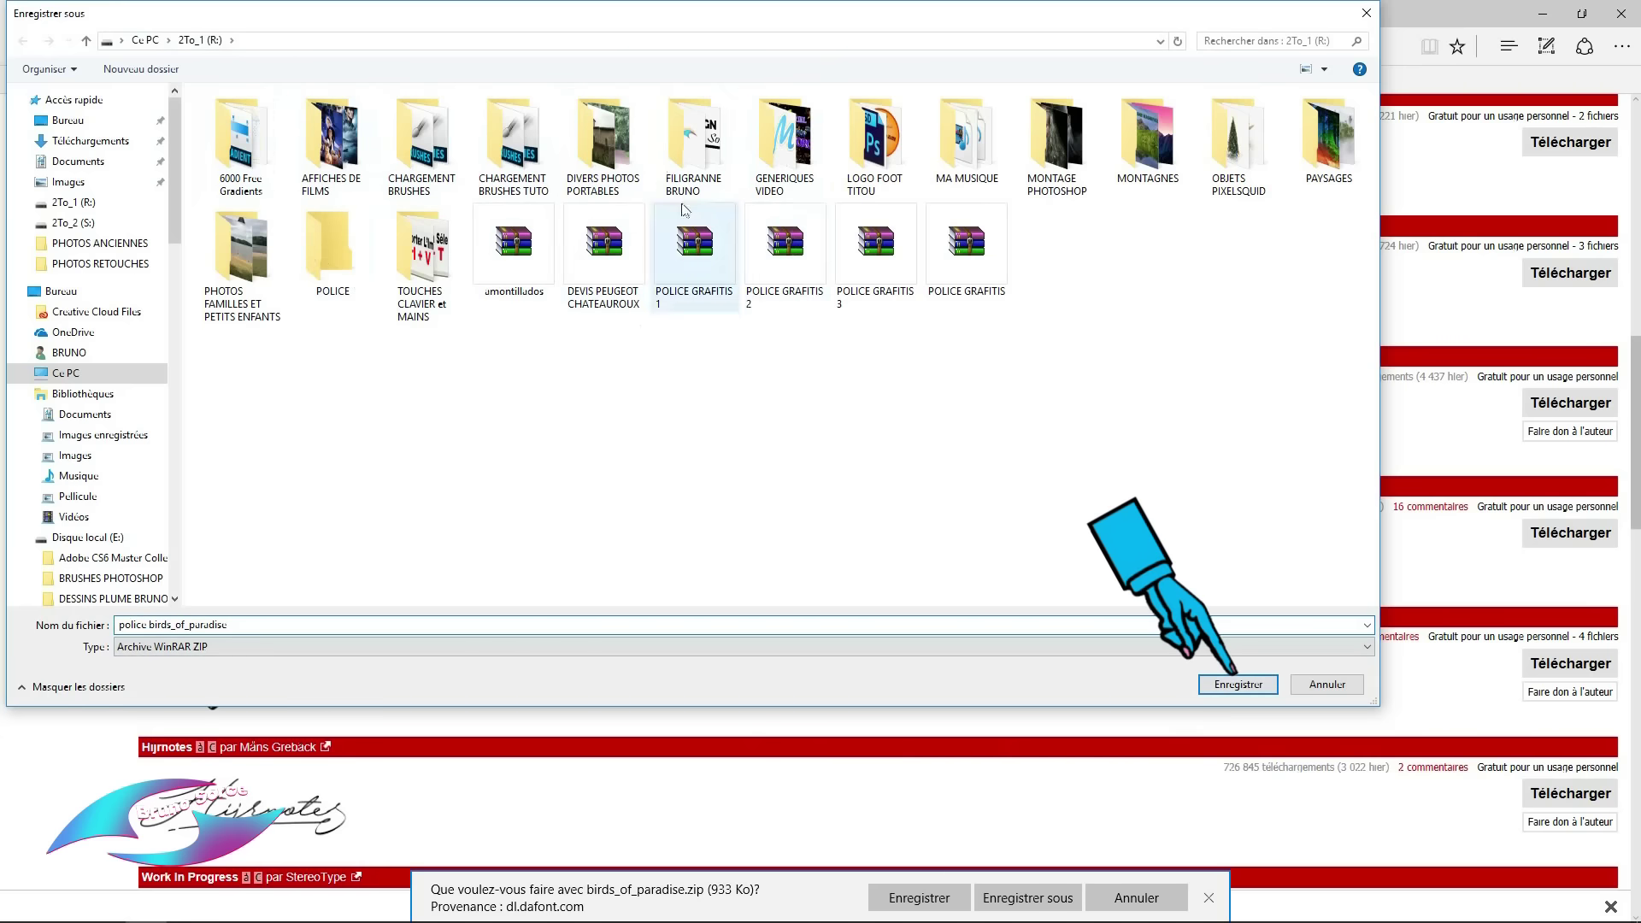
{"action": "double_click", "coordinate": [338, 253]}
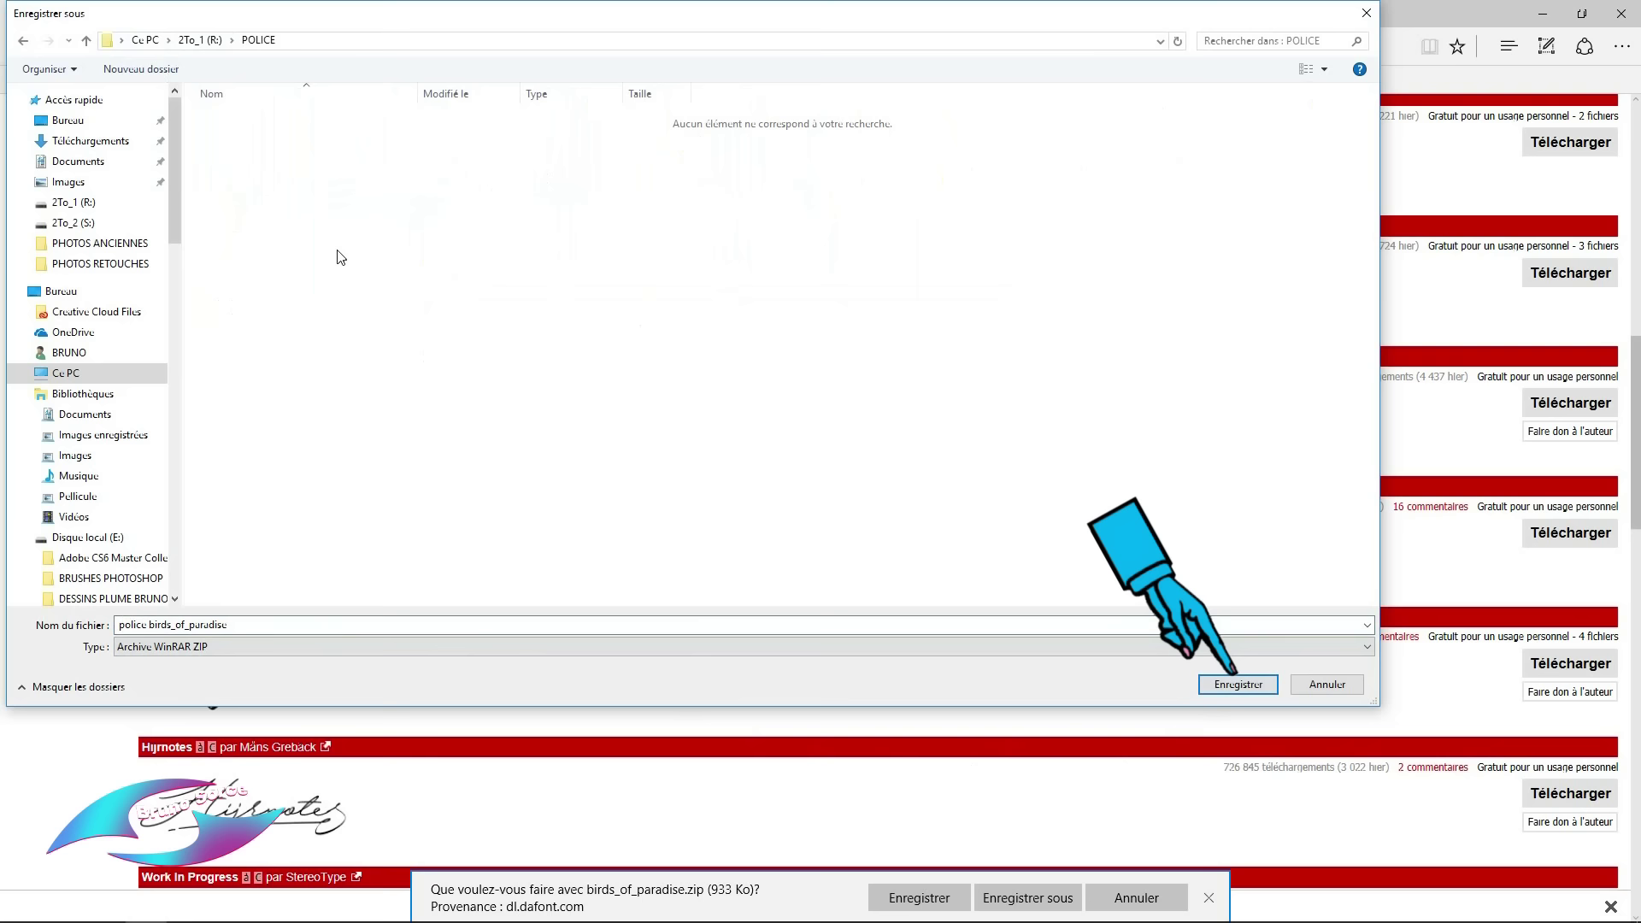
{"action": "left_click", "coordinate": [1230, 691]}
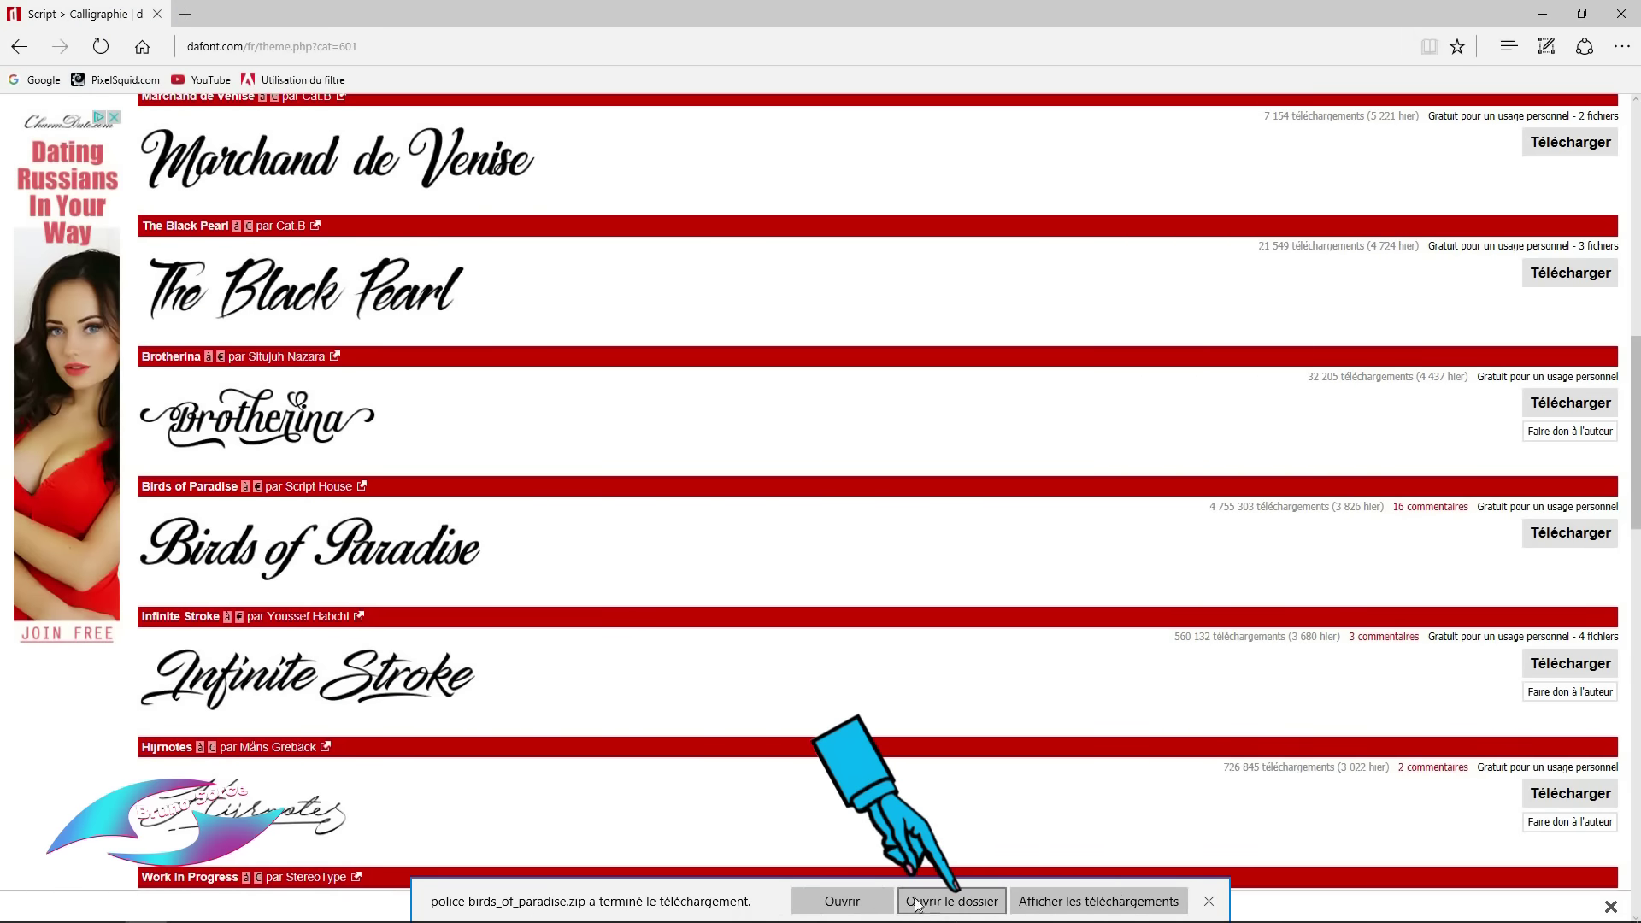
- Show the download in the POLICE folder and open police birds_of_paradise.zip in WinRAR
{"action": "left_click", "coordinate": [964, 903]}
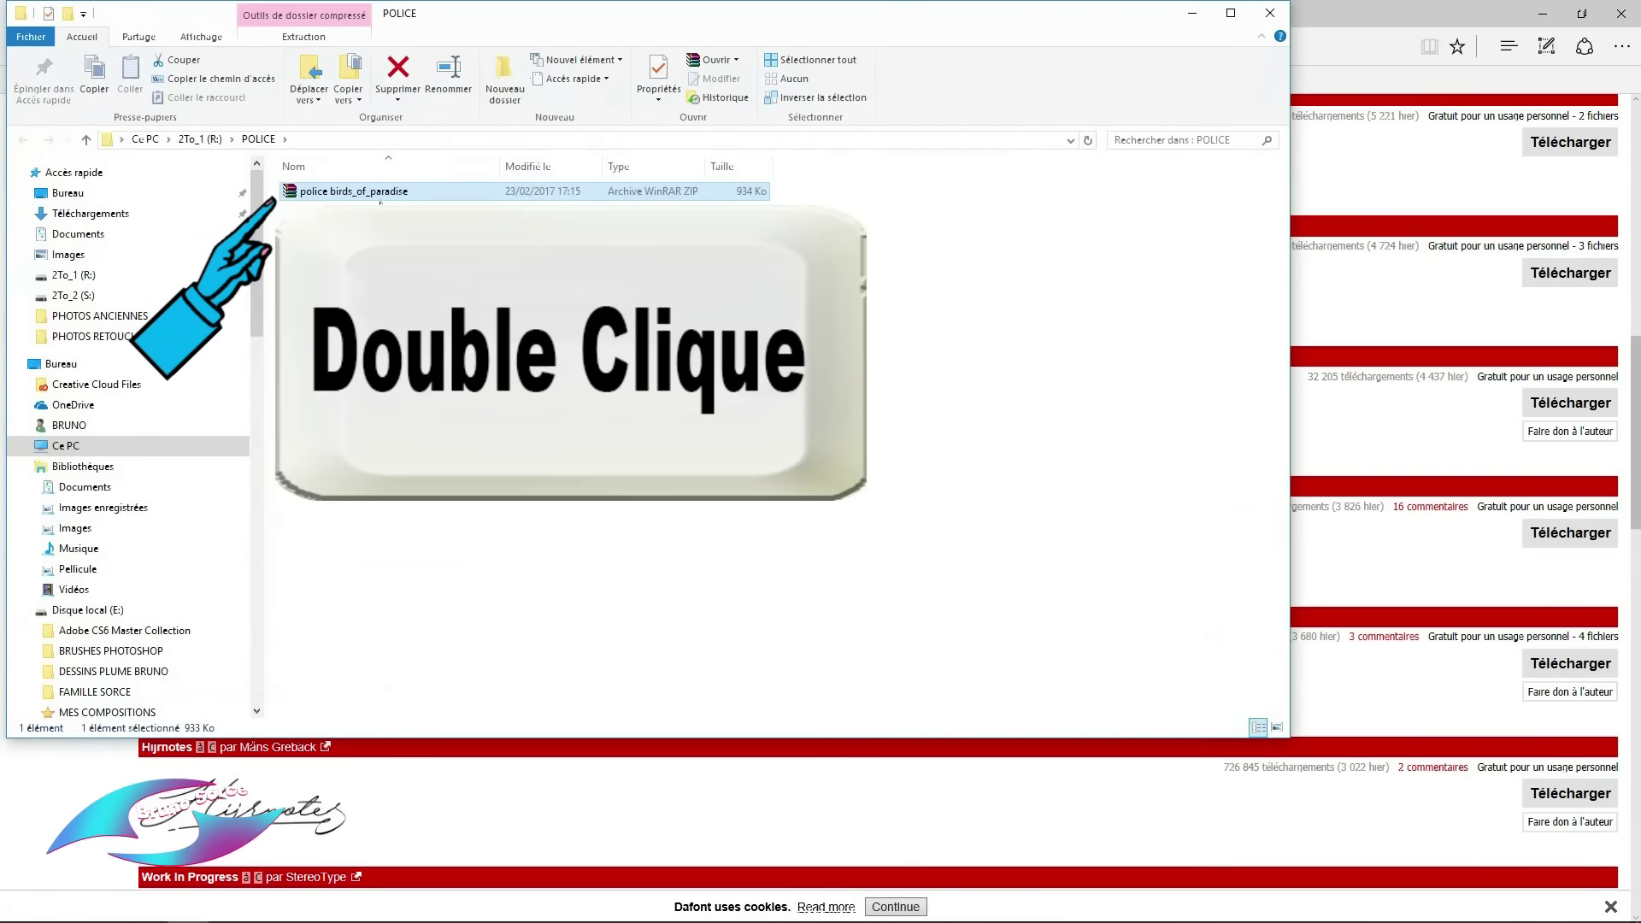
{"action": "double_click", "coordinate": [326, 192]}
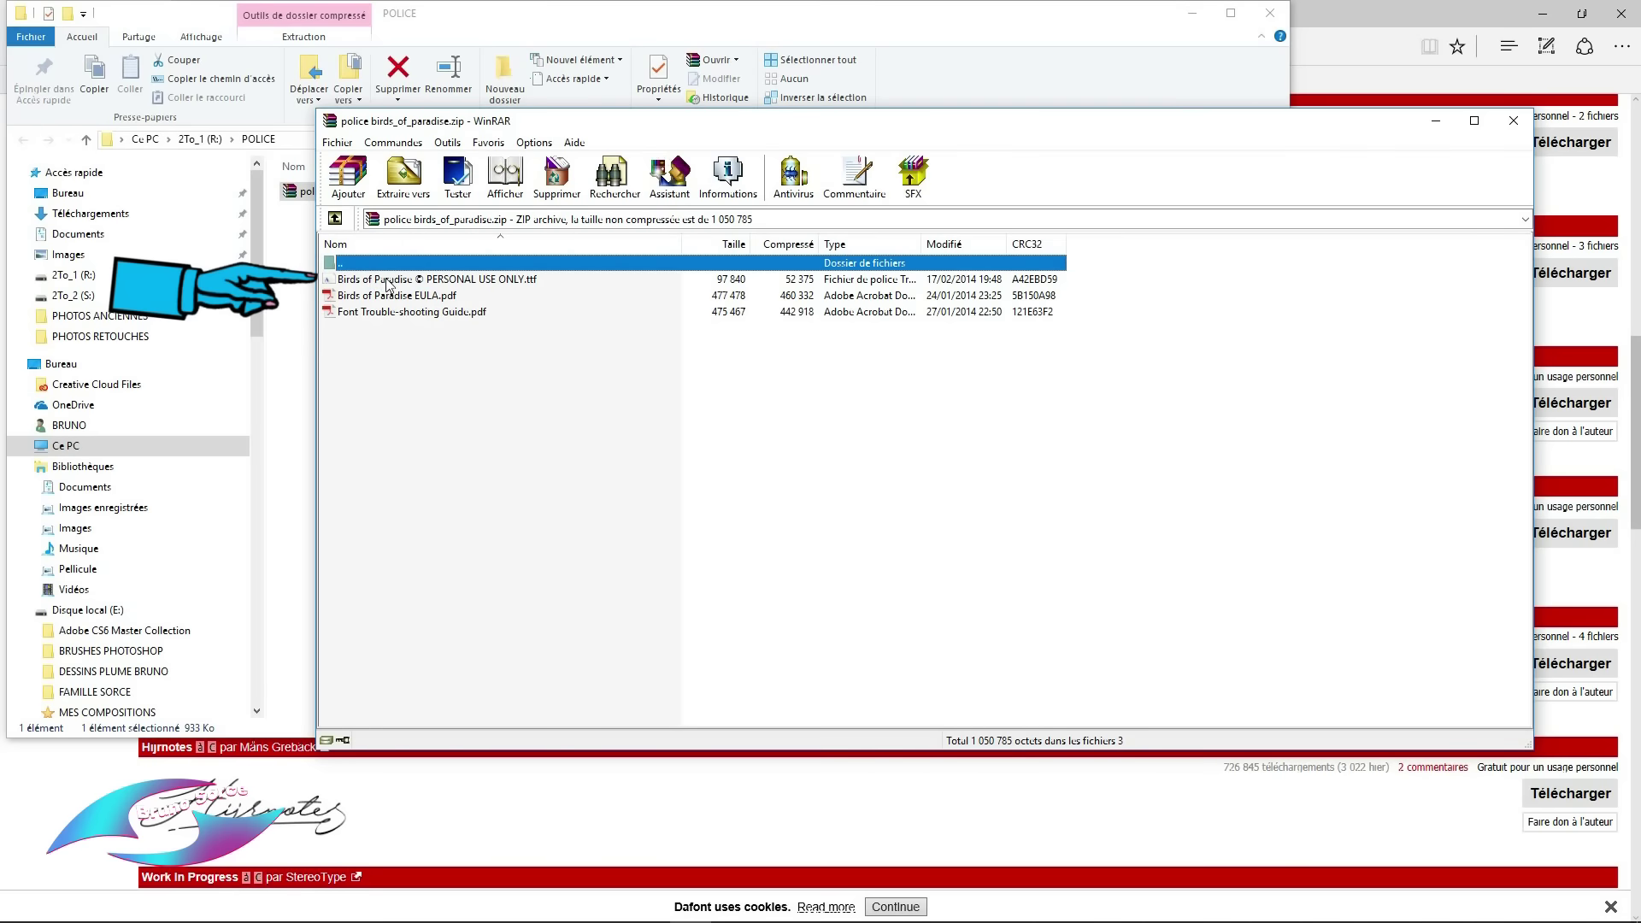
- Extract the Birds of Paradise .ttf font into POLICE on drive R:, then close WinRAR
{"action": "left_click", "coordinate": [387, 282]}
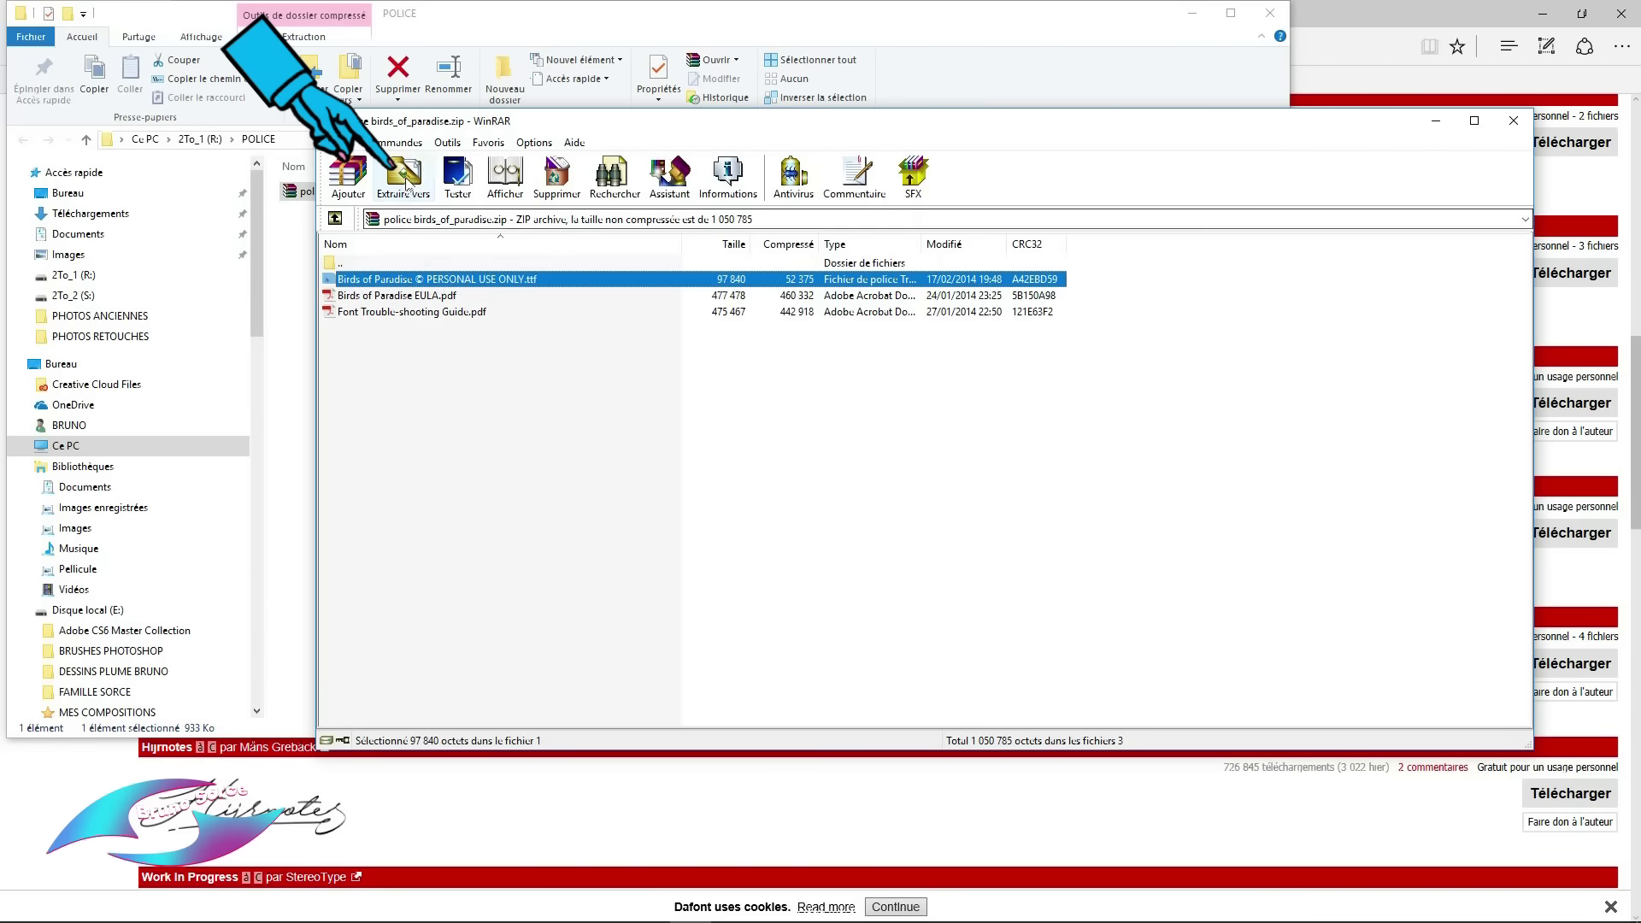
{"action": "left_click", "coordinate": [402, 177]}
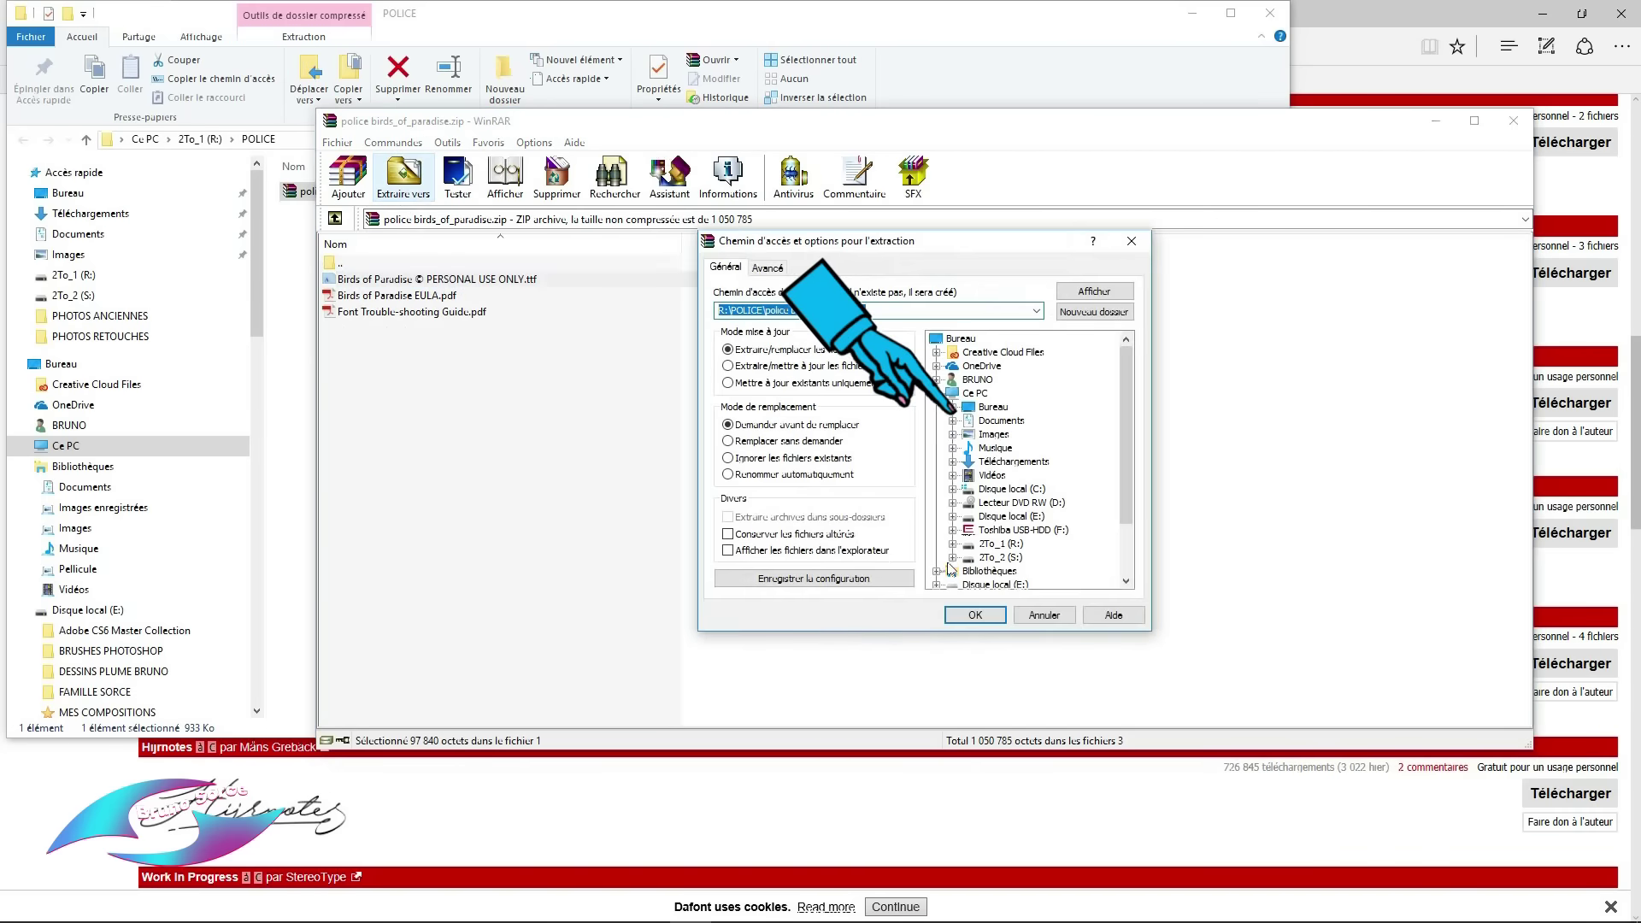
{"action": "double_click", "coordinate": [996, 545]}
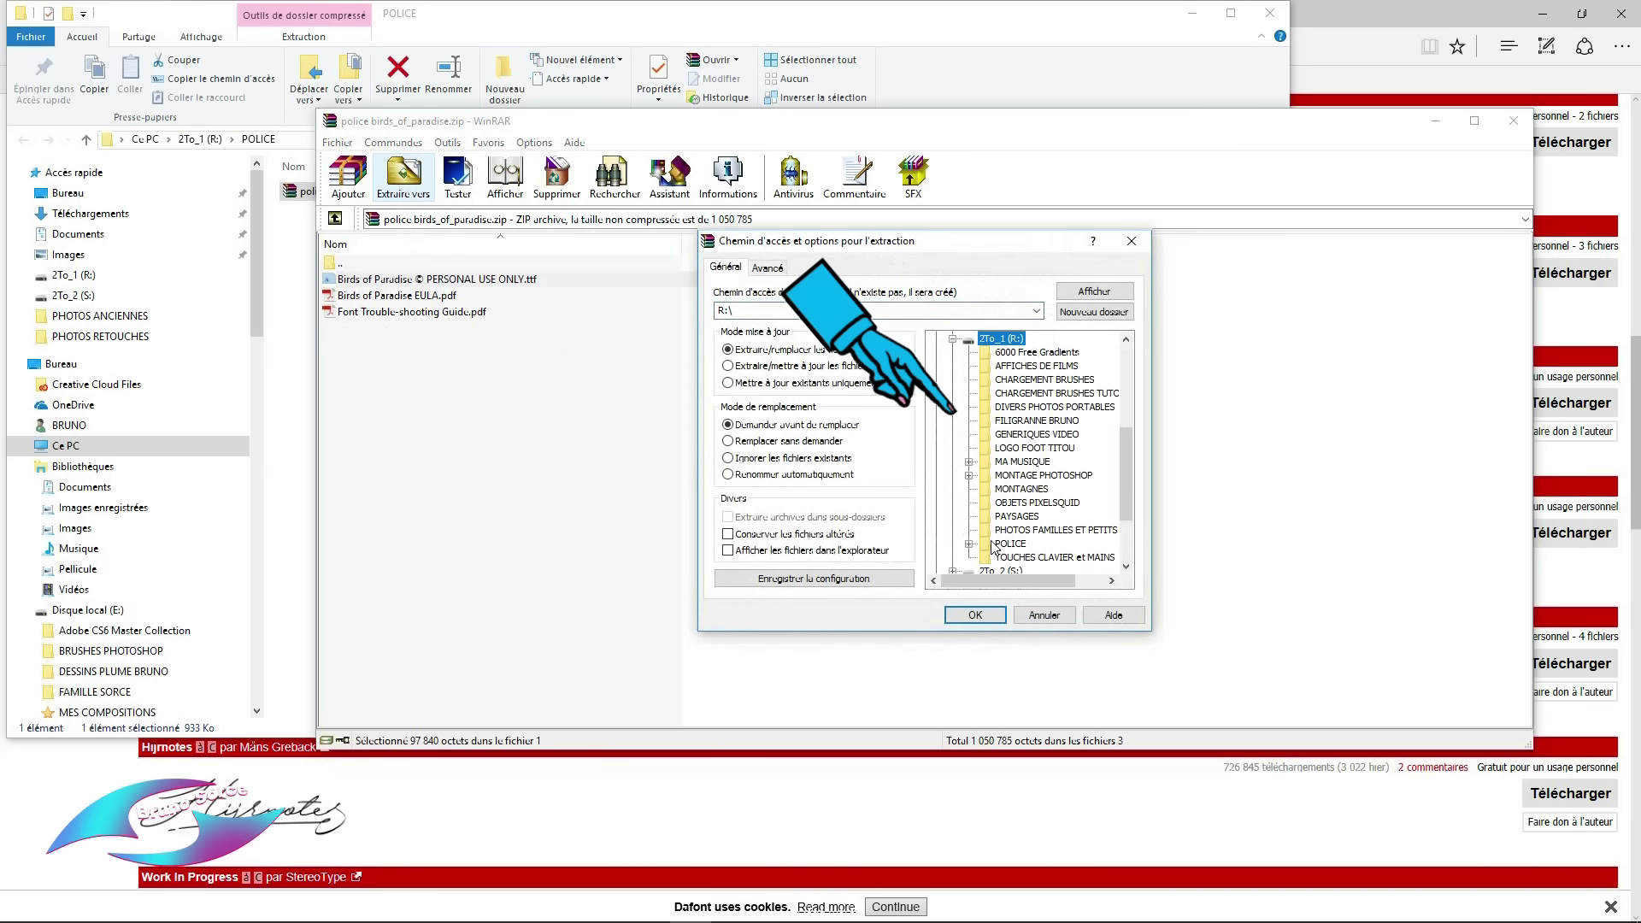
{"action": "left_click", "coordinate": [1011, 544]}
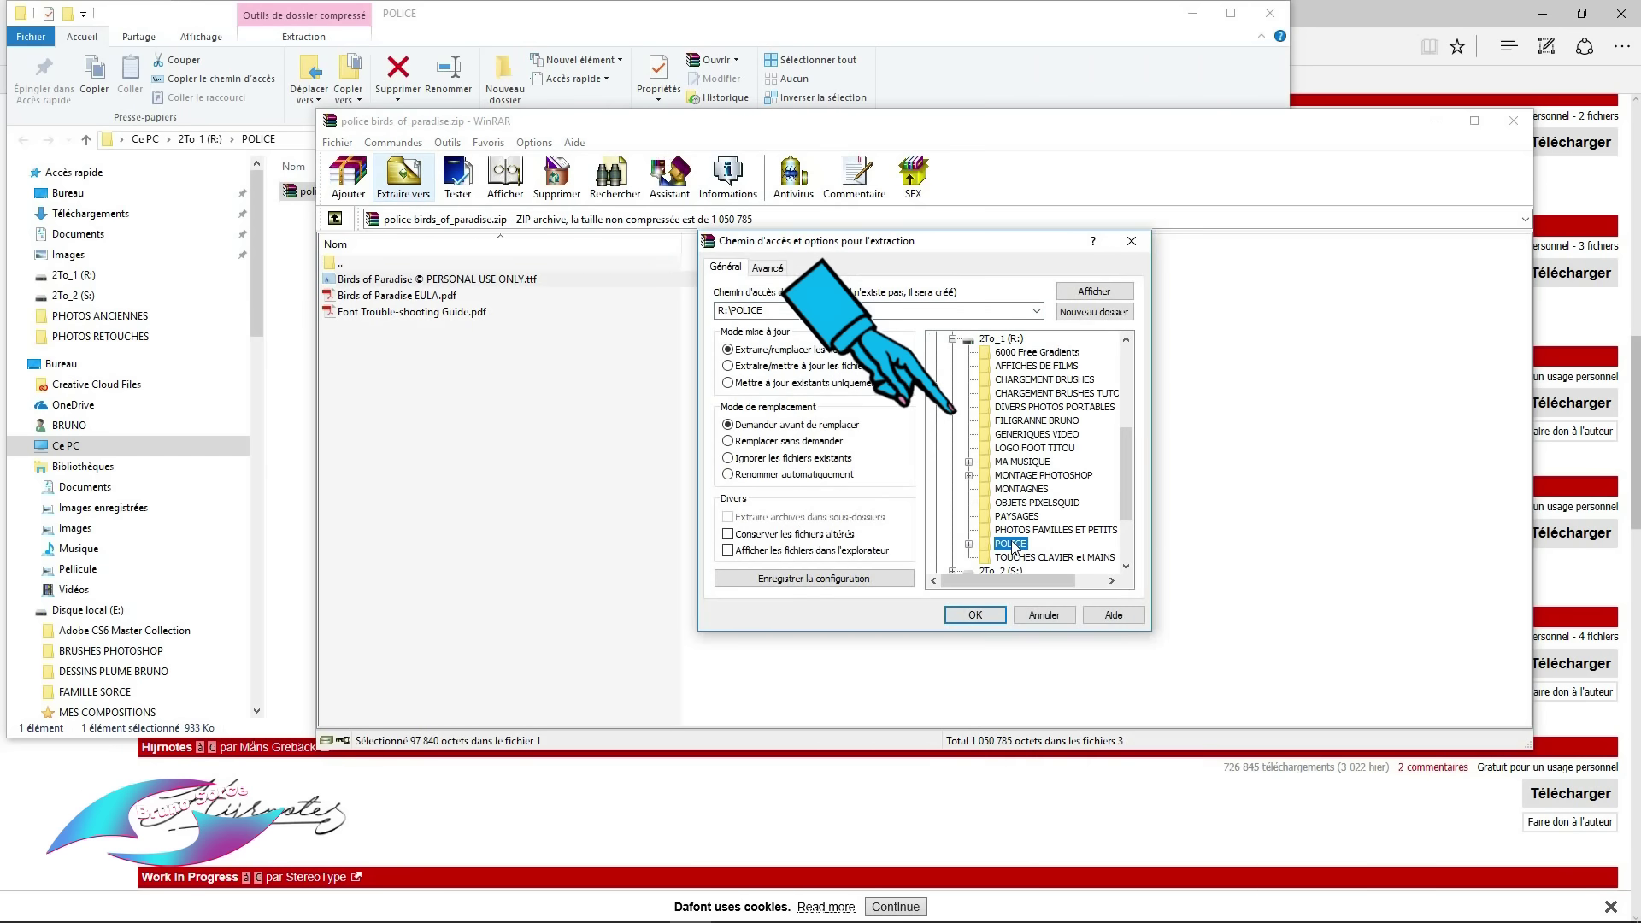
{"action": "left_click", "coordinate": [975, 615]}
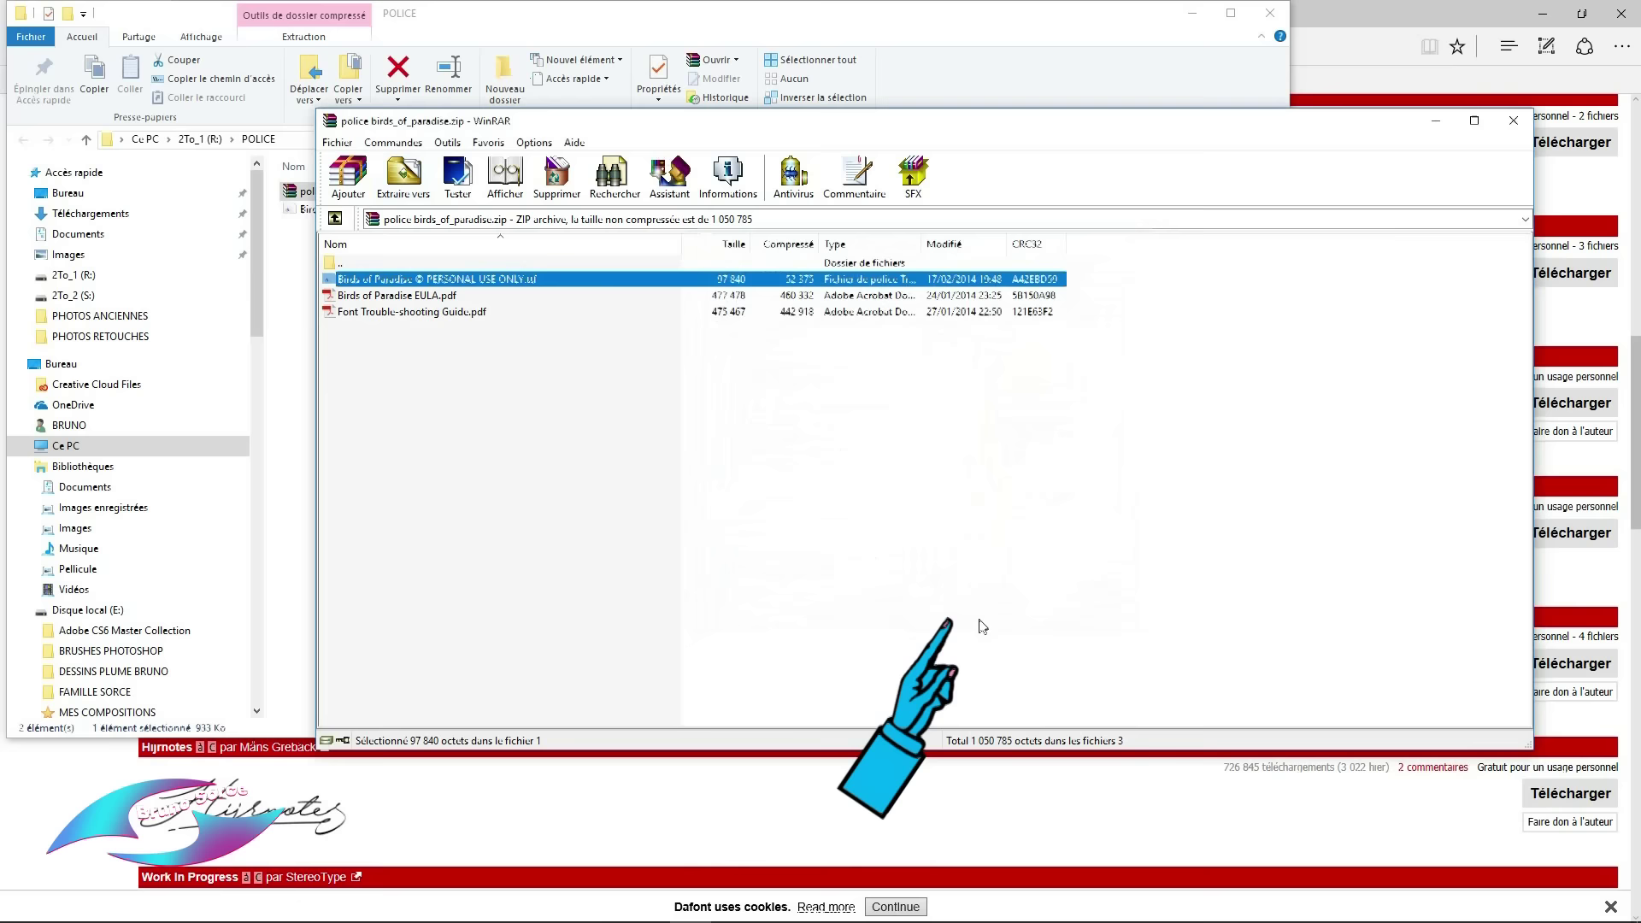
{"action": "left_click", "coordinate": [1512, 121]}
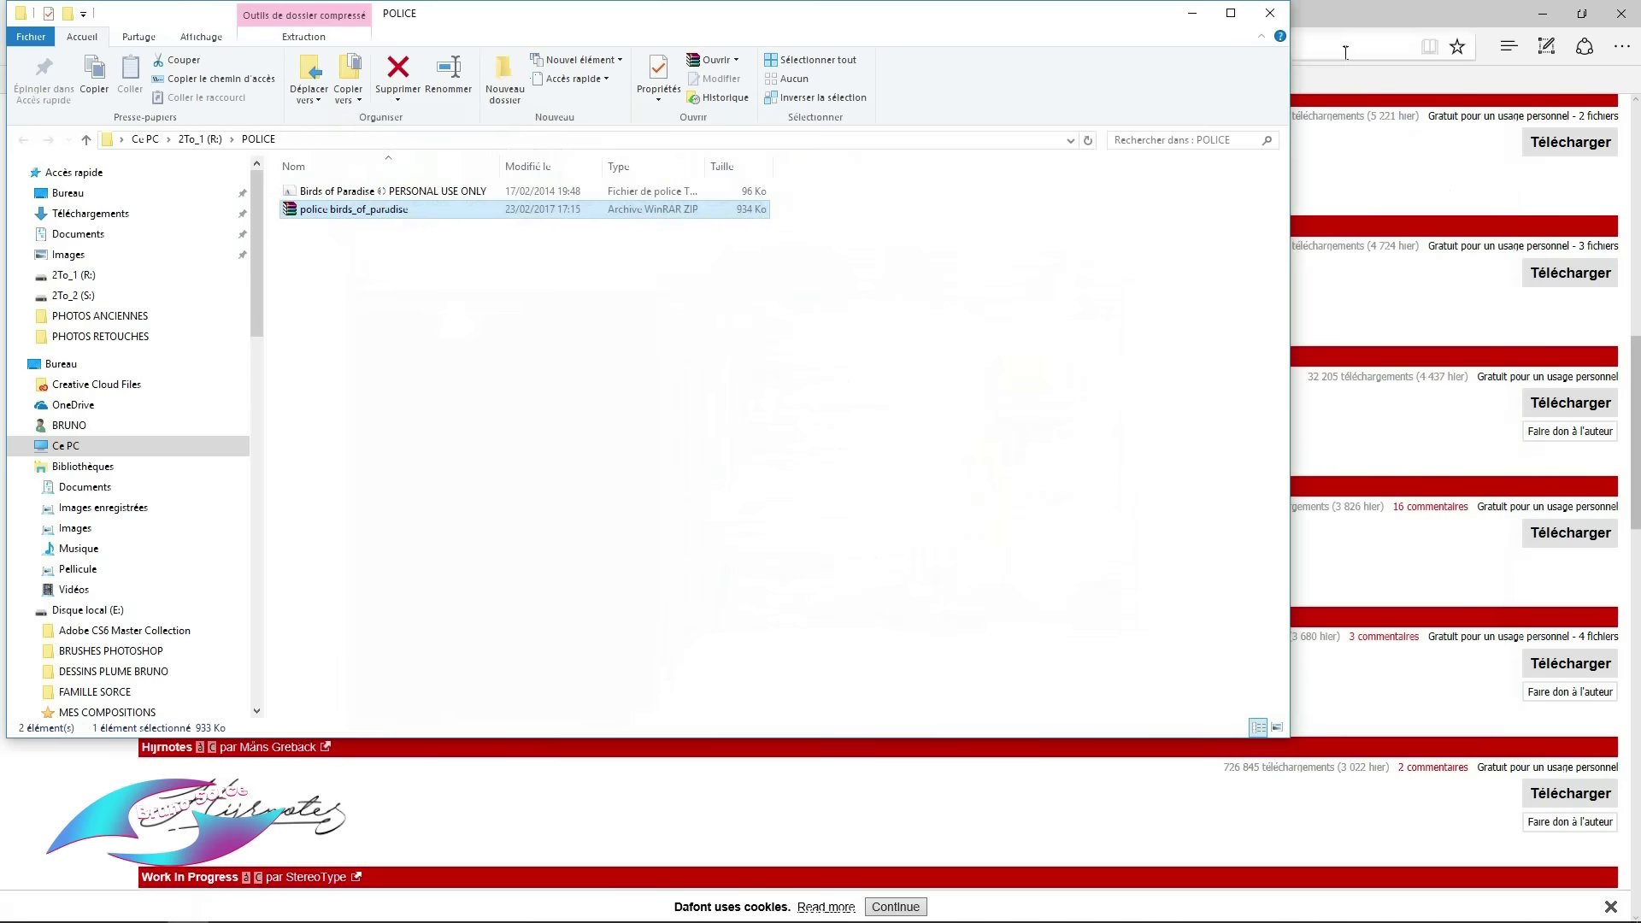
- Close Explorer and Edge, reopen R:\POLICE, and preview the Birds of Paradise font file
{"action": "left_click", "coordinate": [1272, 14]}
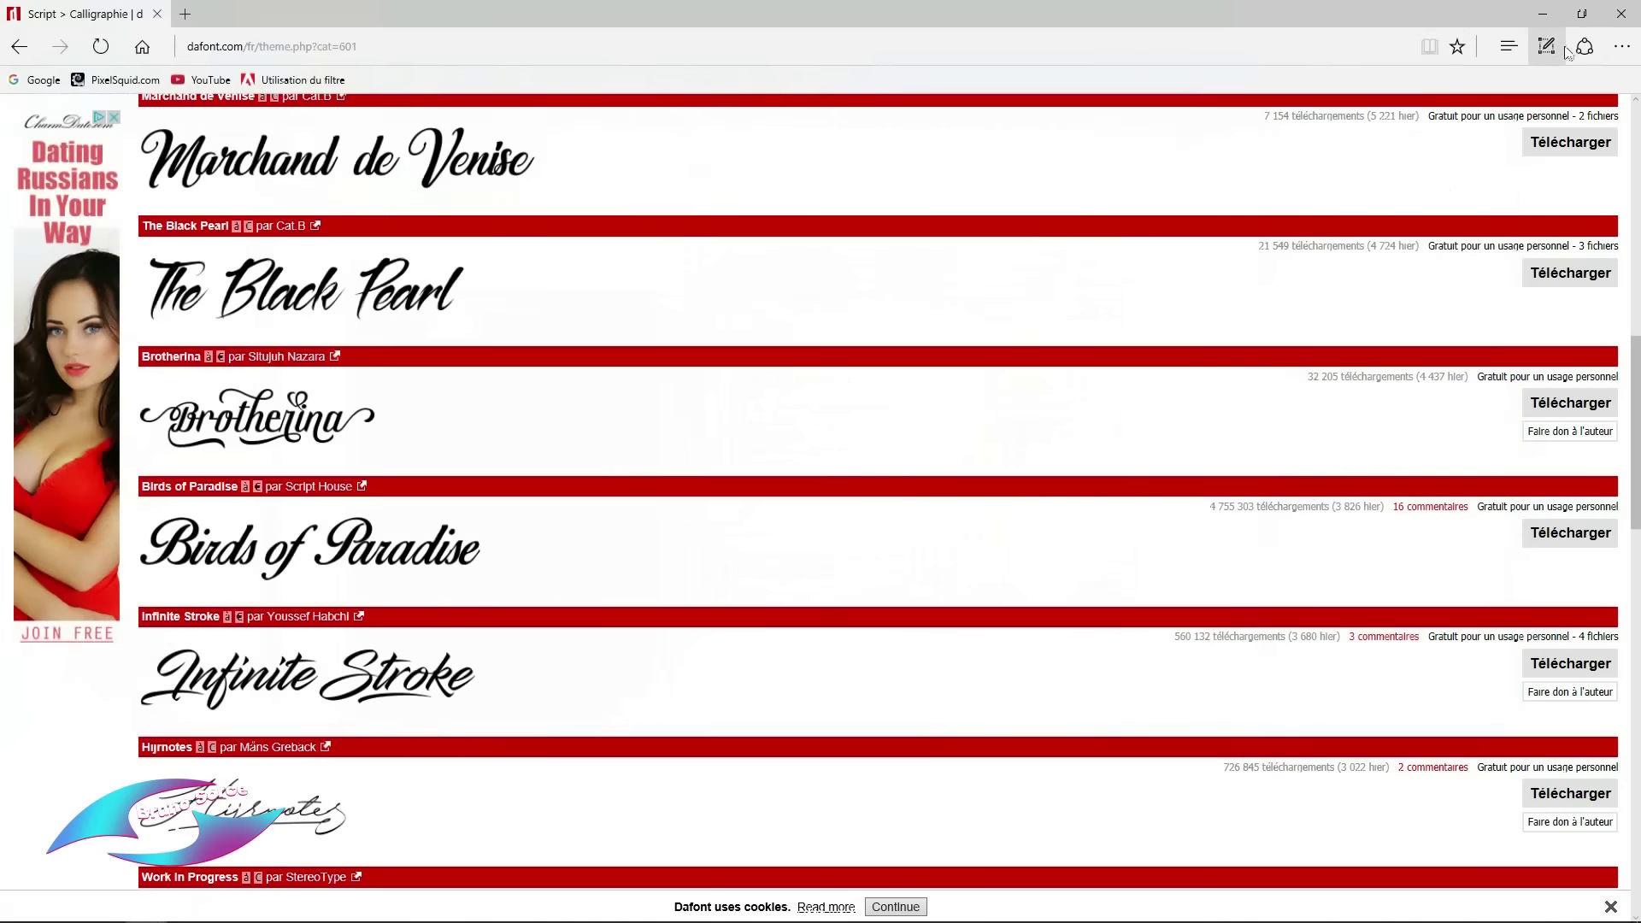
{"action": "left_click", "coordinate": [1618, 15]}
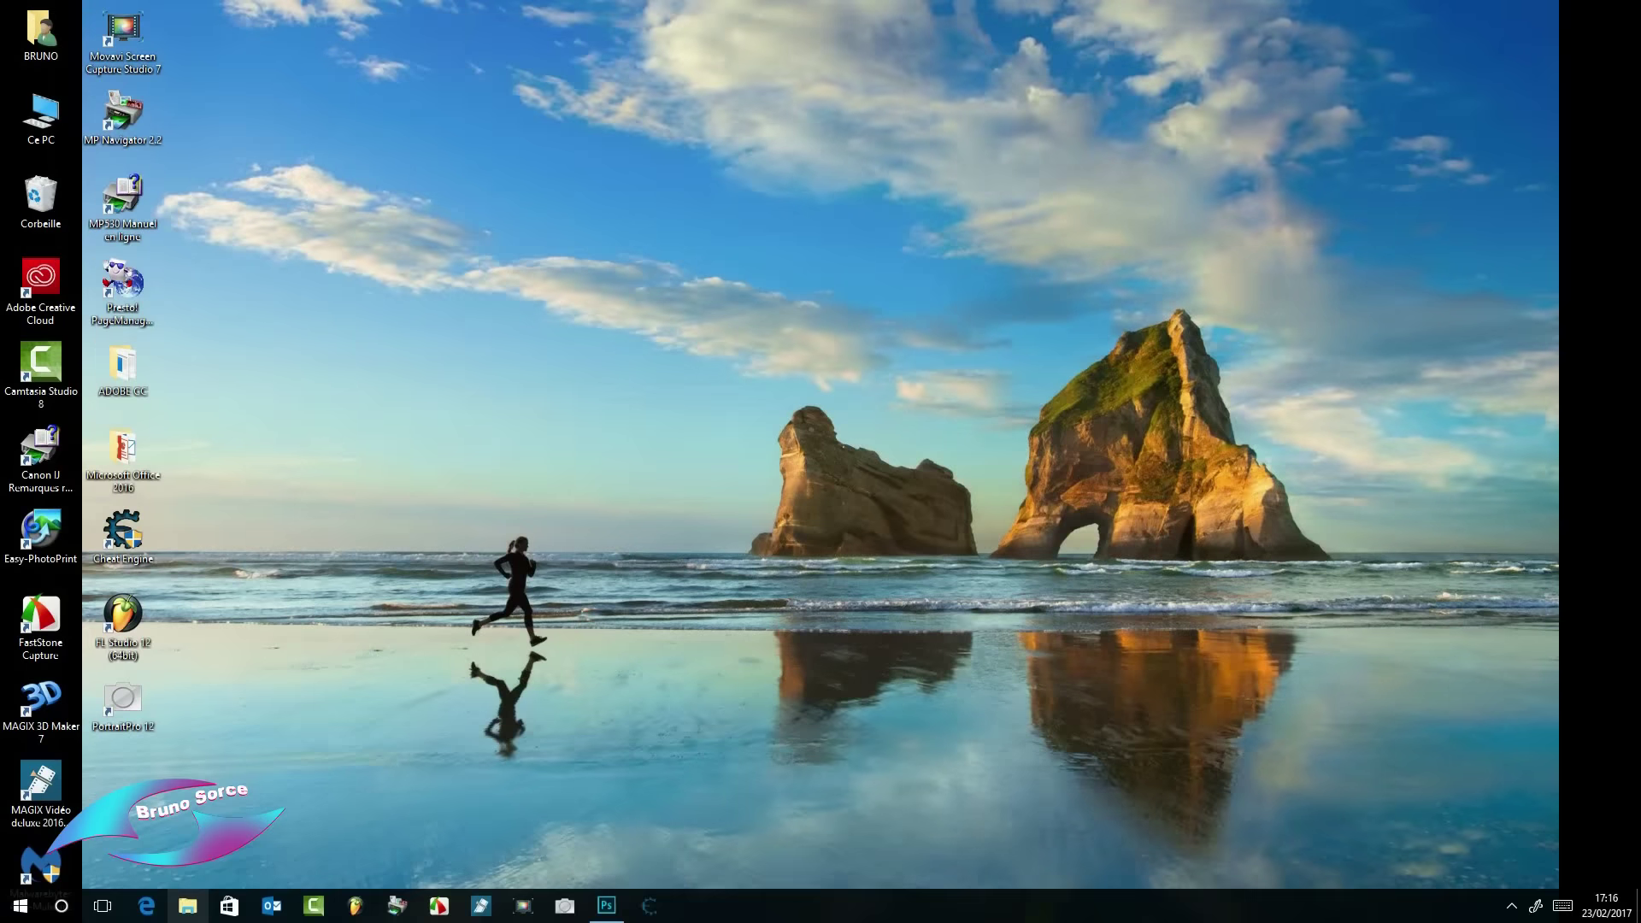
{"action": "left_click", "coordinate": [187, 907]}
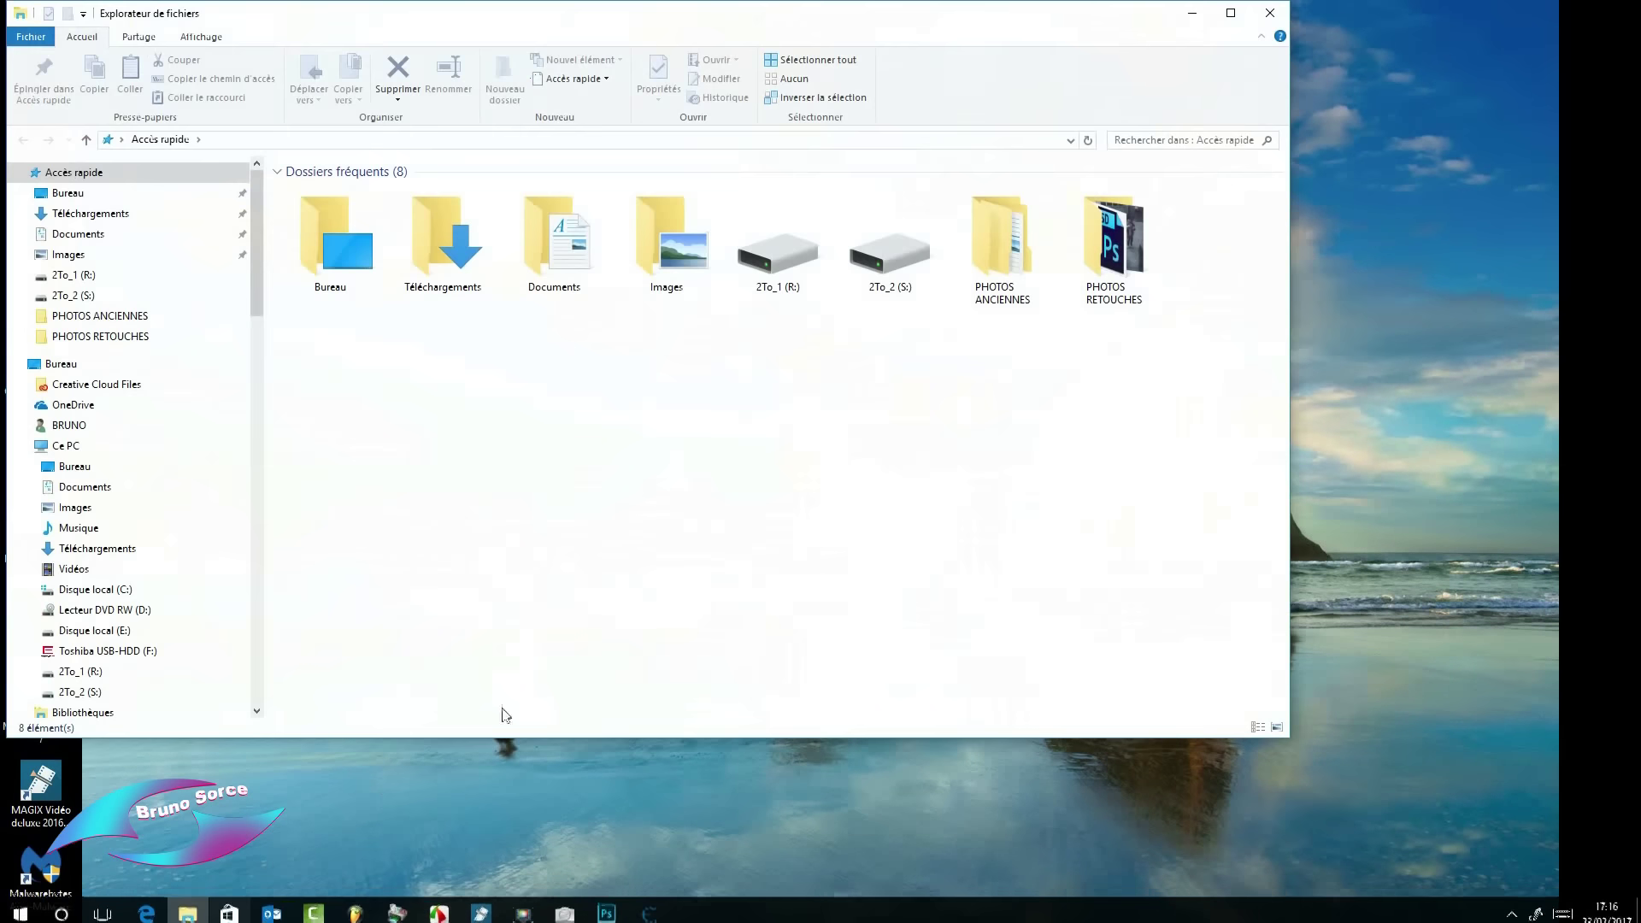
{"action": "double_click", "coordinate": [775, 255]}
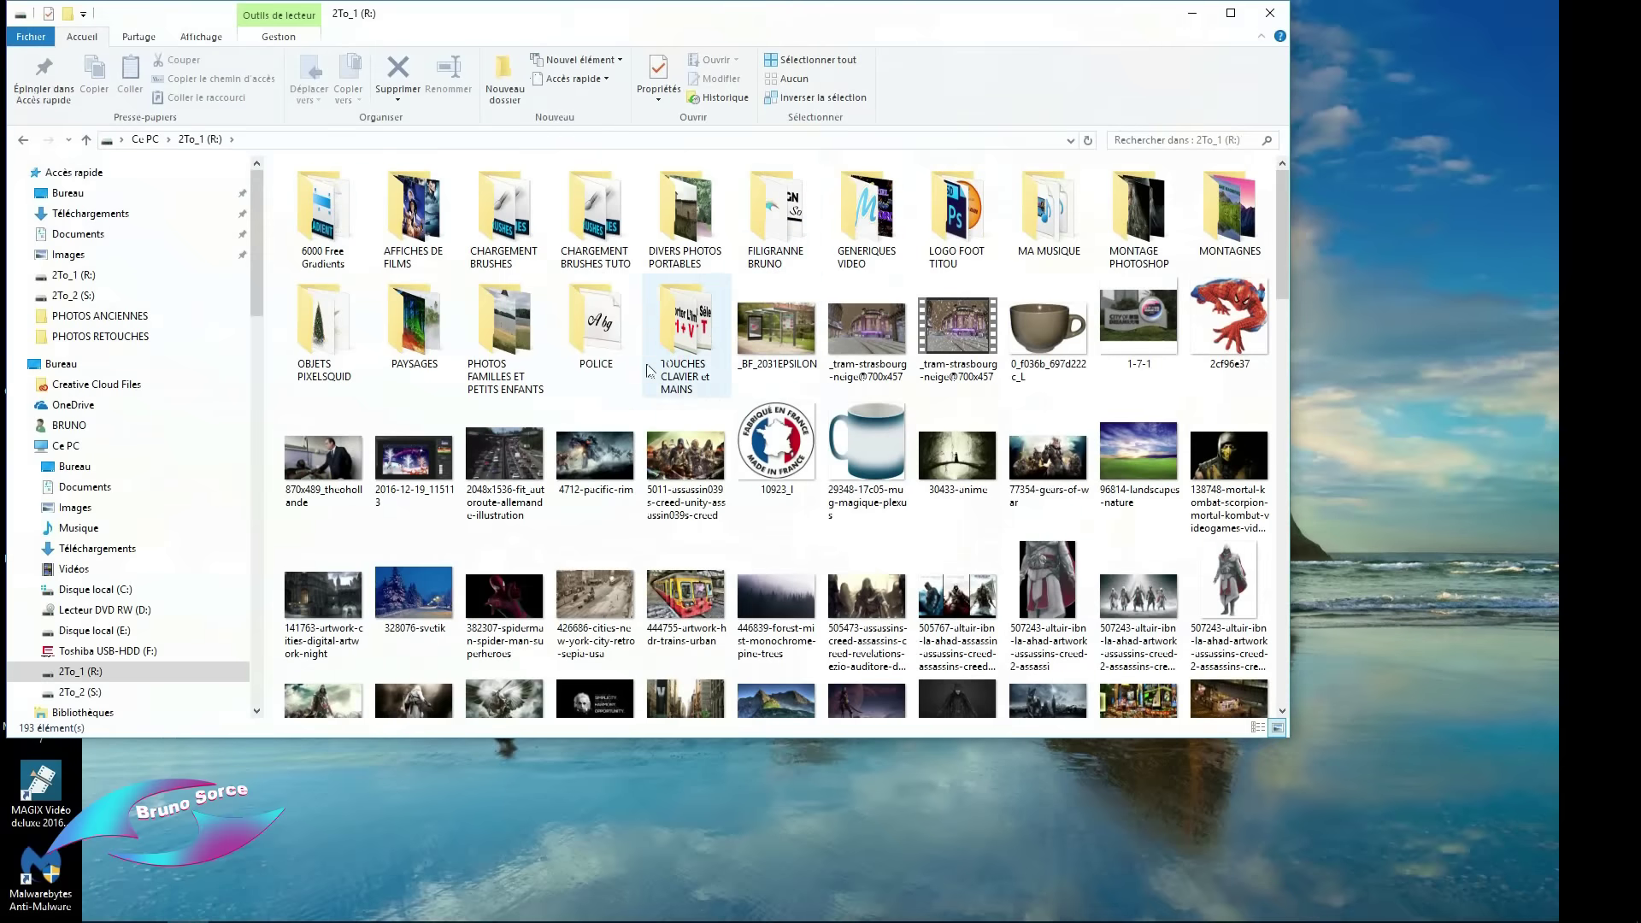
{"action": "double_click", "coordinate": [603, 329]}
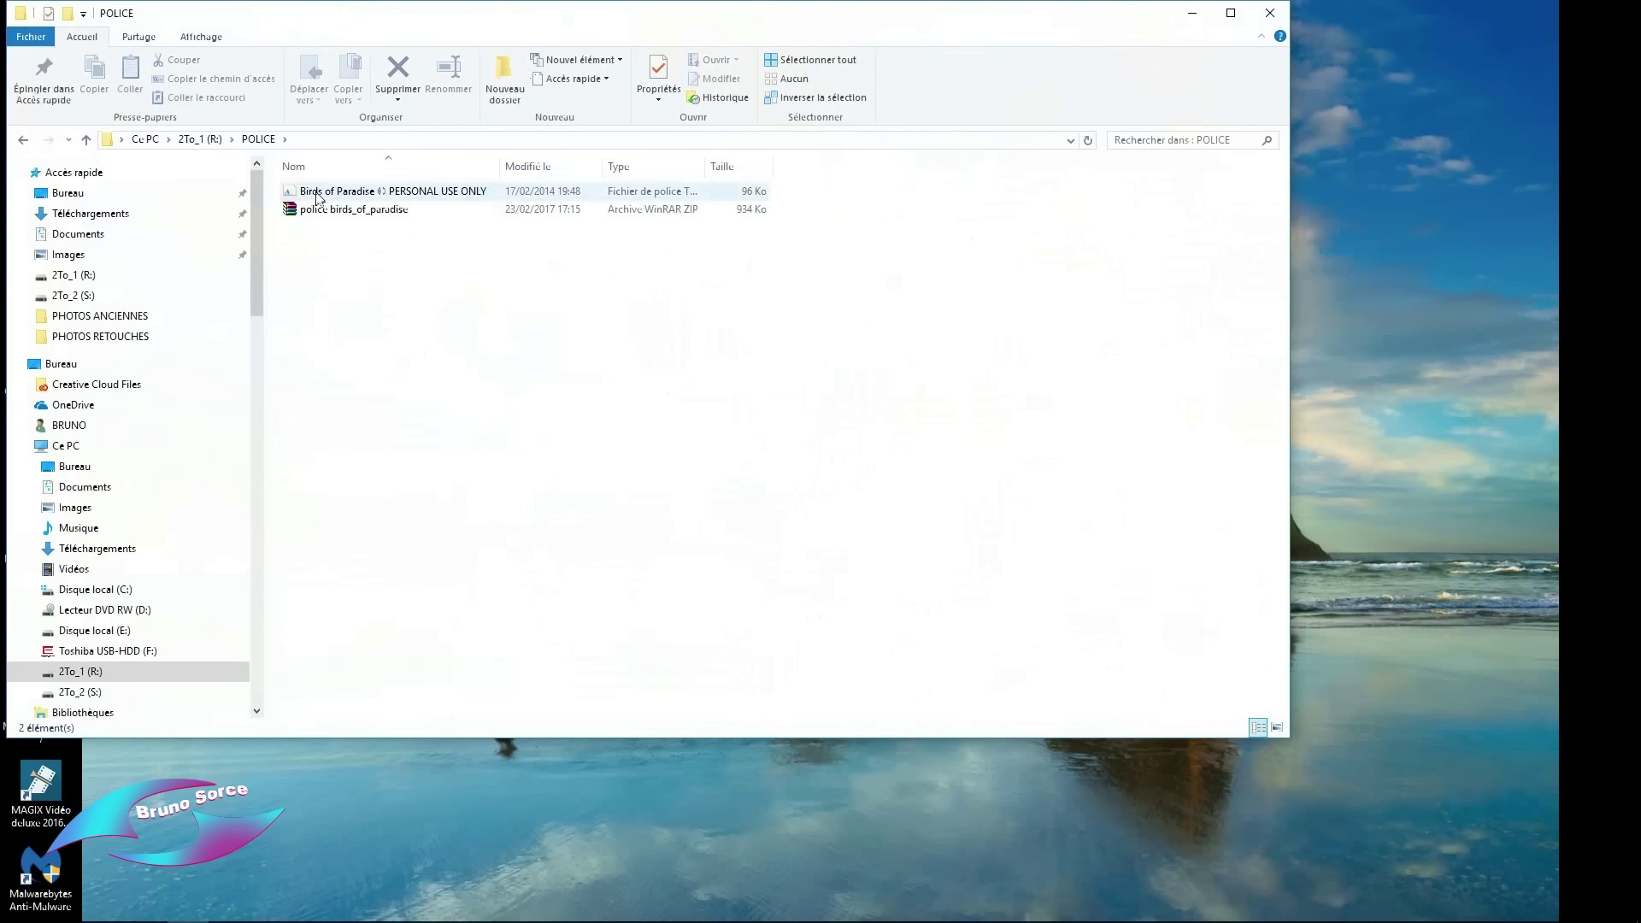
{"action": "double_click", "coordinate": [317, 197]}
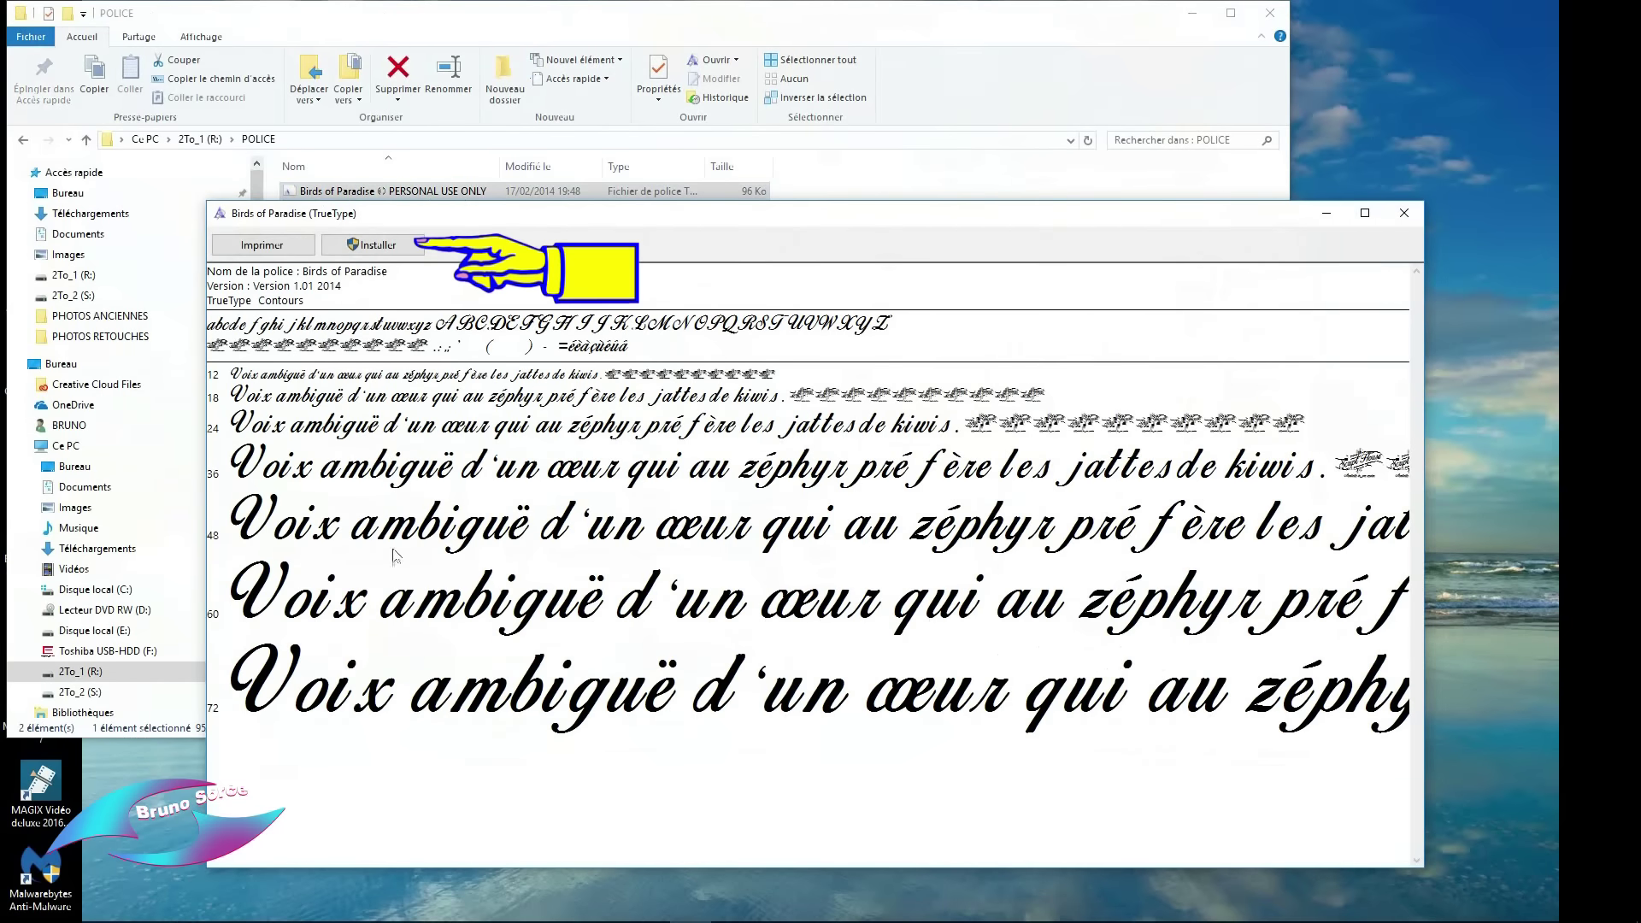
- Install Birds of Paradise, then close the font preview and POLICE folder windows
{"action": "left_click", "coordinate": [379, 245]}
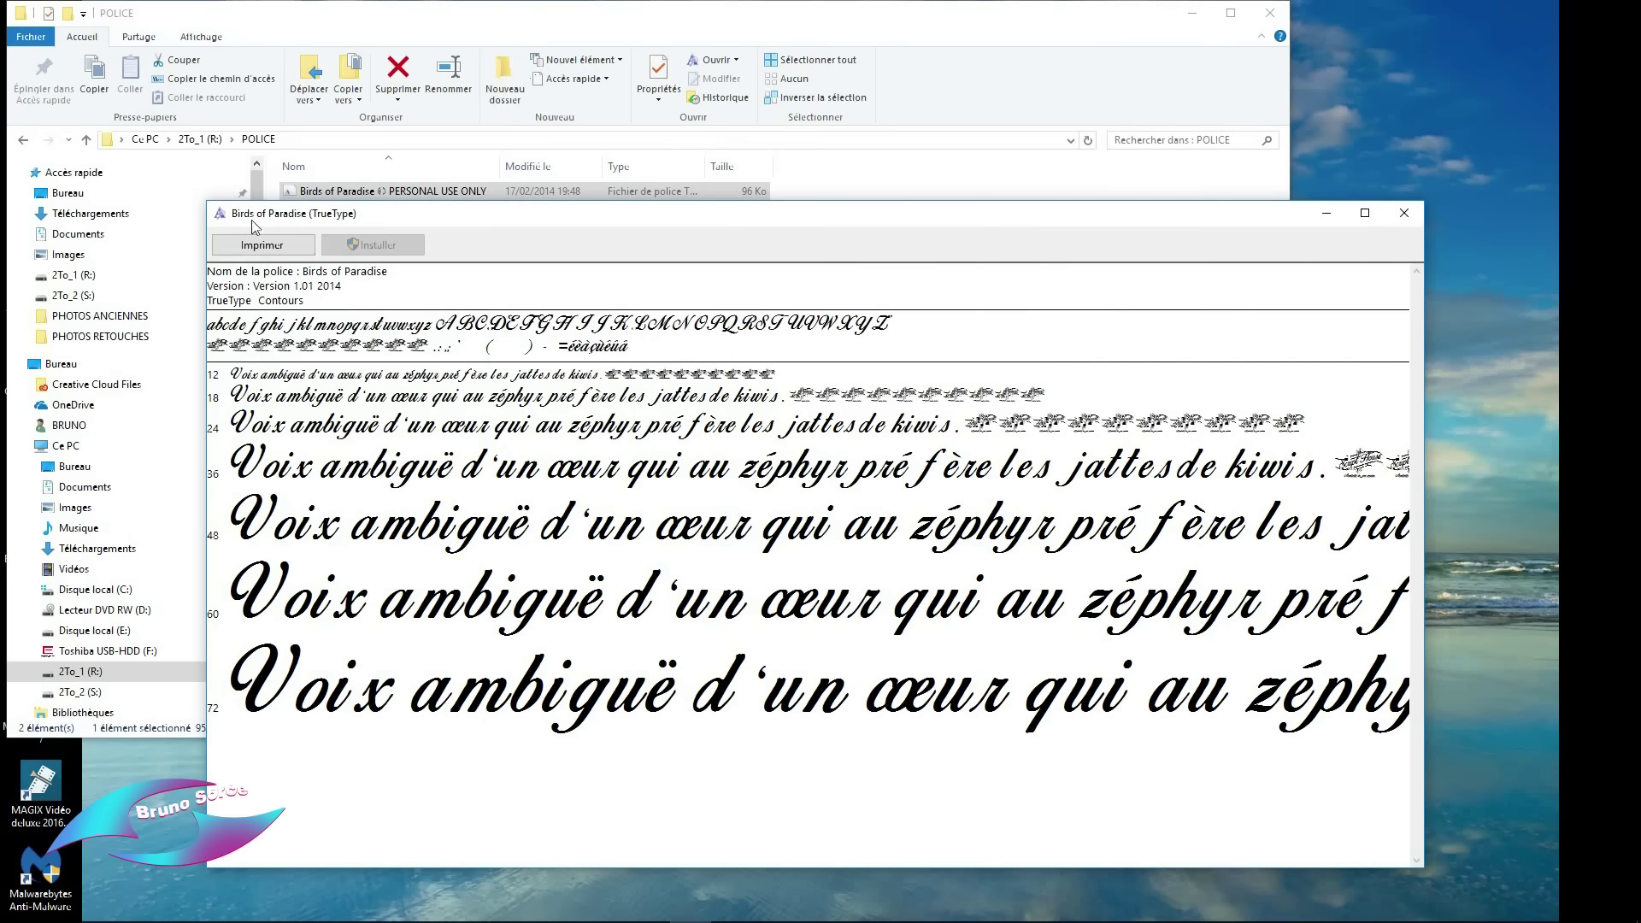
{"action": "left_click", "coordinate": [1403, 213]}
{"action": "left_click", "coordinate": [1270, 13]}
- Restore Photoshop and set the Horizontal Type tool's font to Birds of Paradise
{"action": "left_click", "coordinate": [605, 905]}
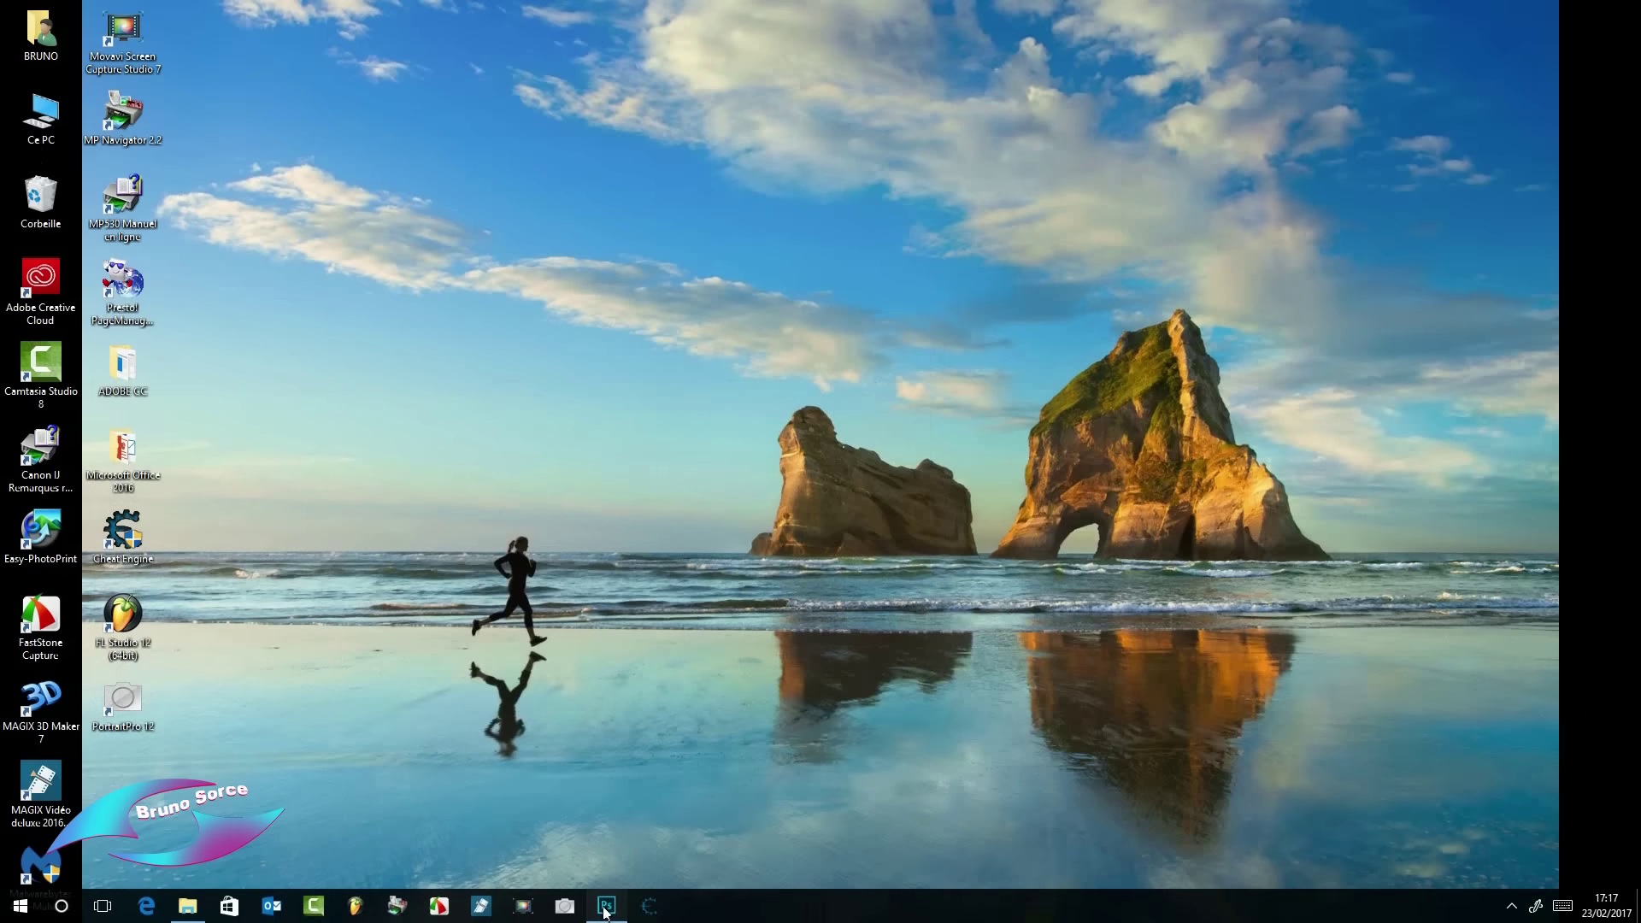
{"action": "left_click", "coordinate": [35, 468]}
{"action": "right_click", "coordinate": [35, 469]}
{"action": "left_click", "coordinate": [86, 471]}
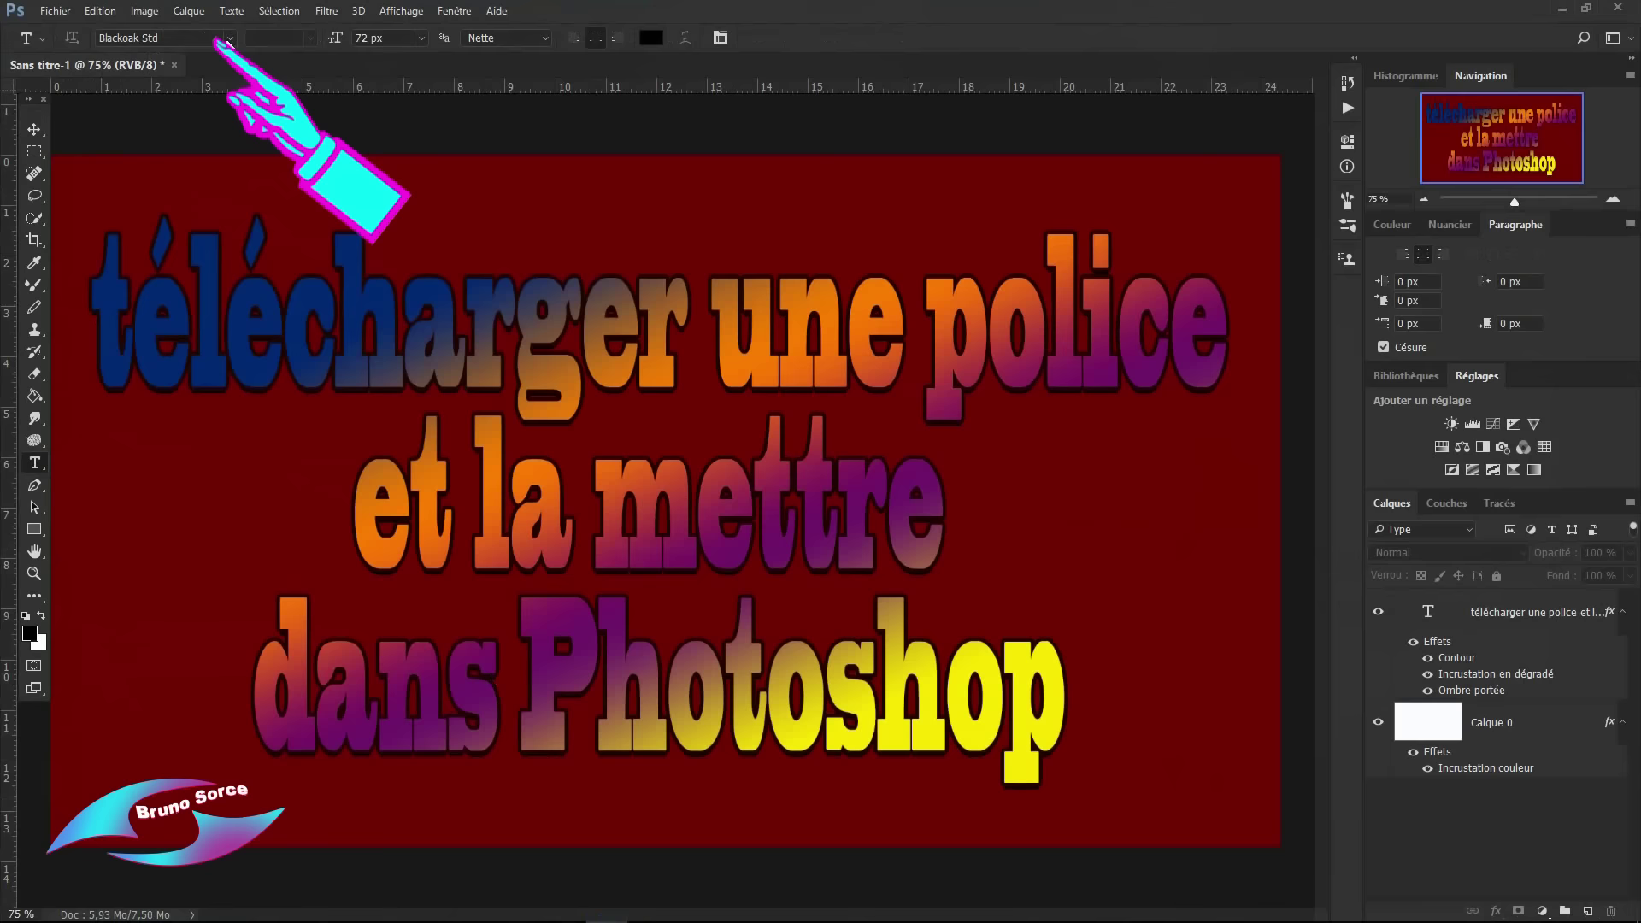
{"action": "left_click", "coordinate": [229, 38]}
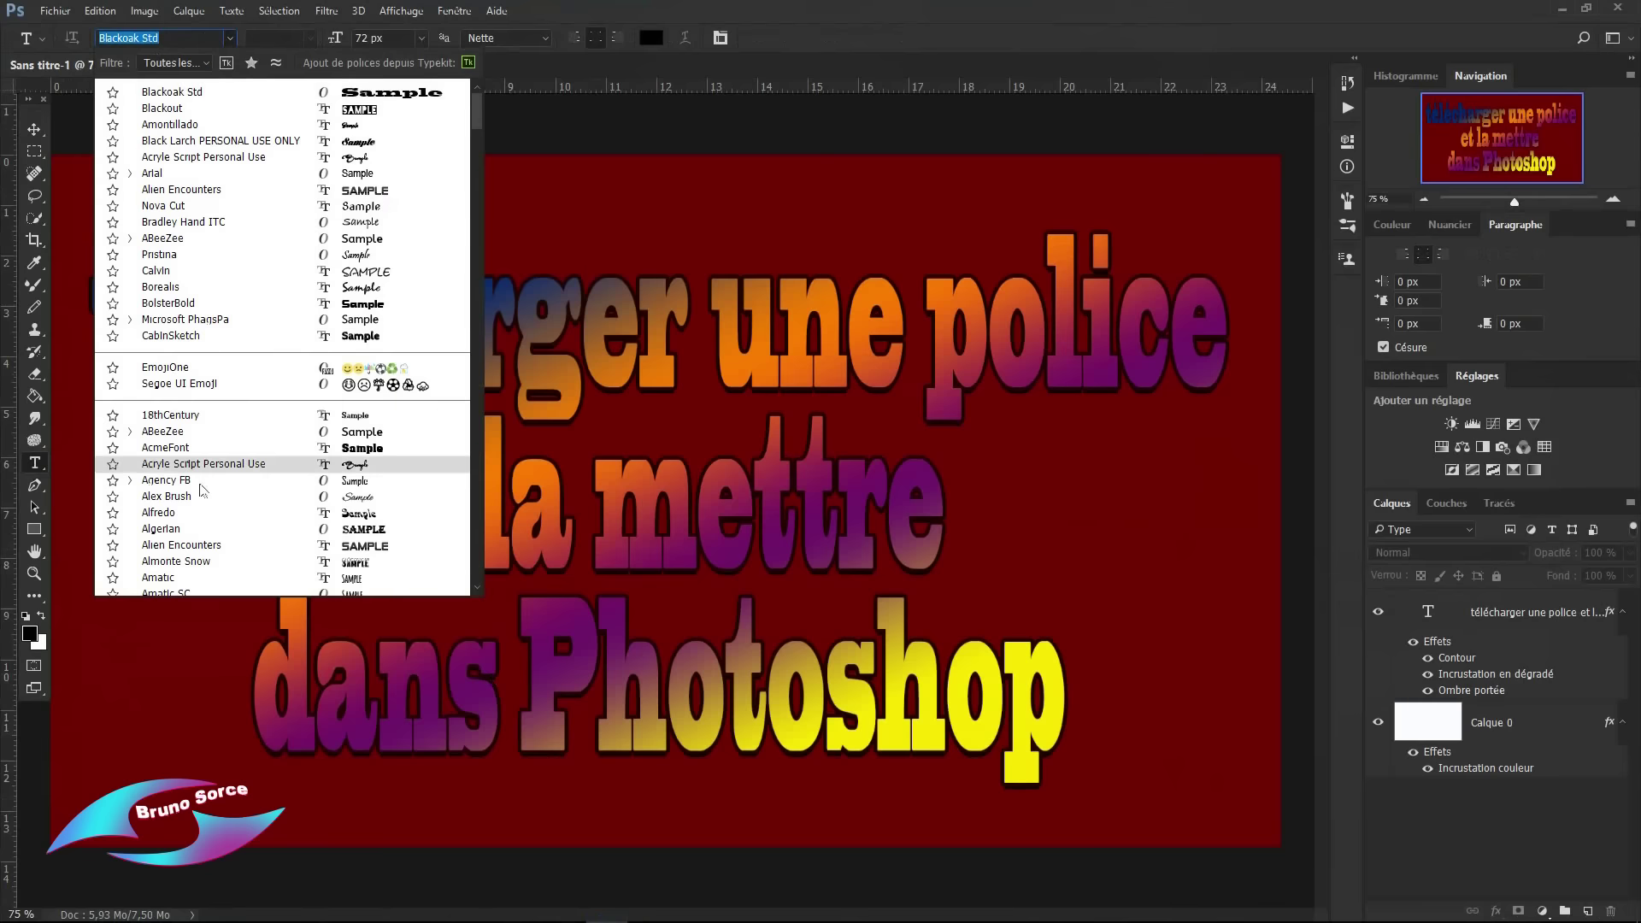
{"action": "scroll", "coordinate": [202, 490], "scroll_direction": "down", "scroll_amount": 10}
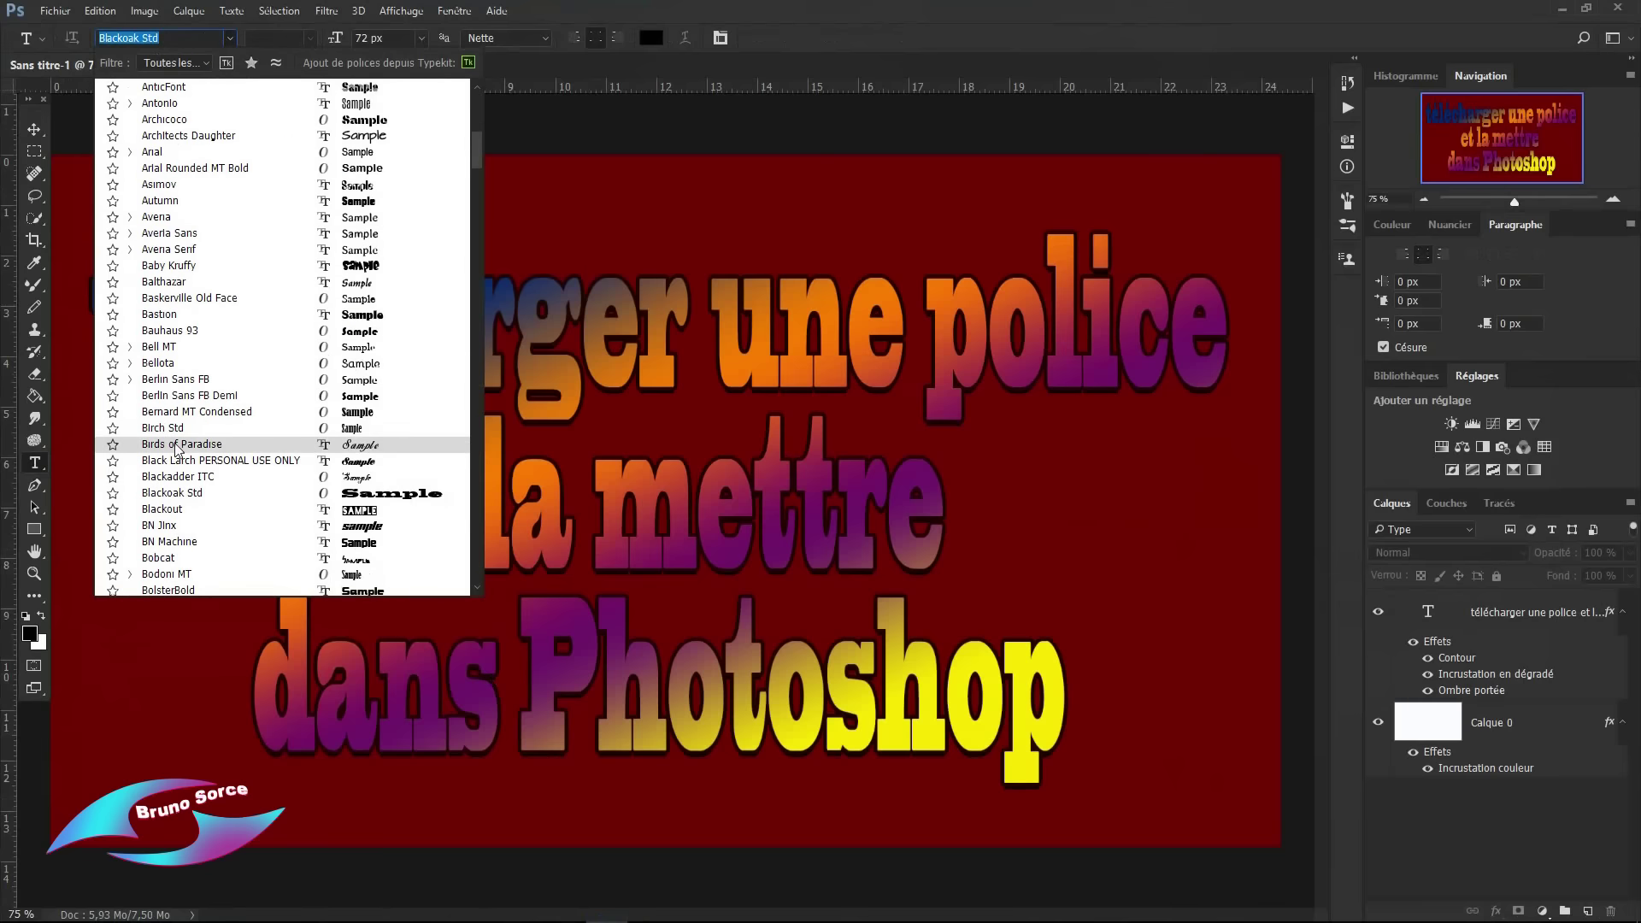
{"action": "left_click", "coordinate": [176, 446]}
{"action": "left_click", "coordinate": [54, 11]}
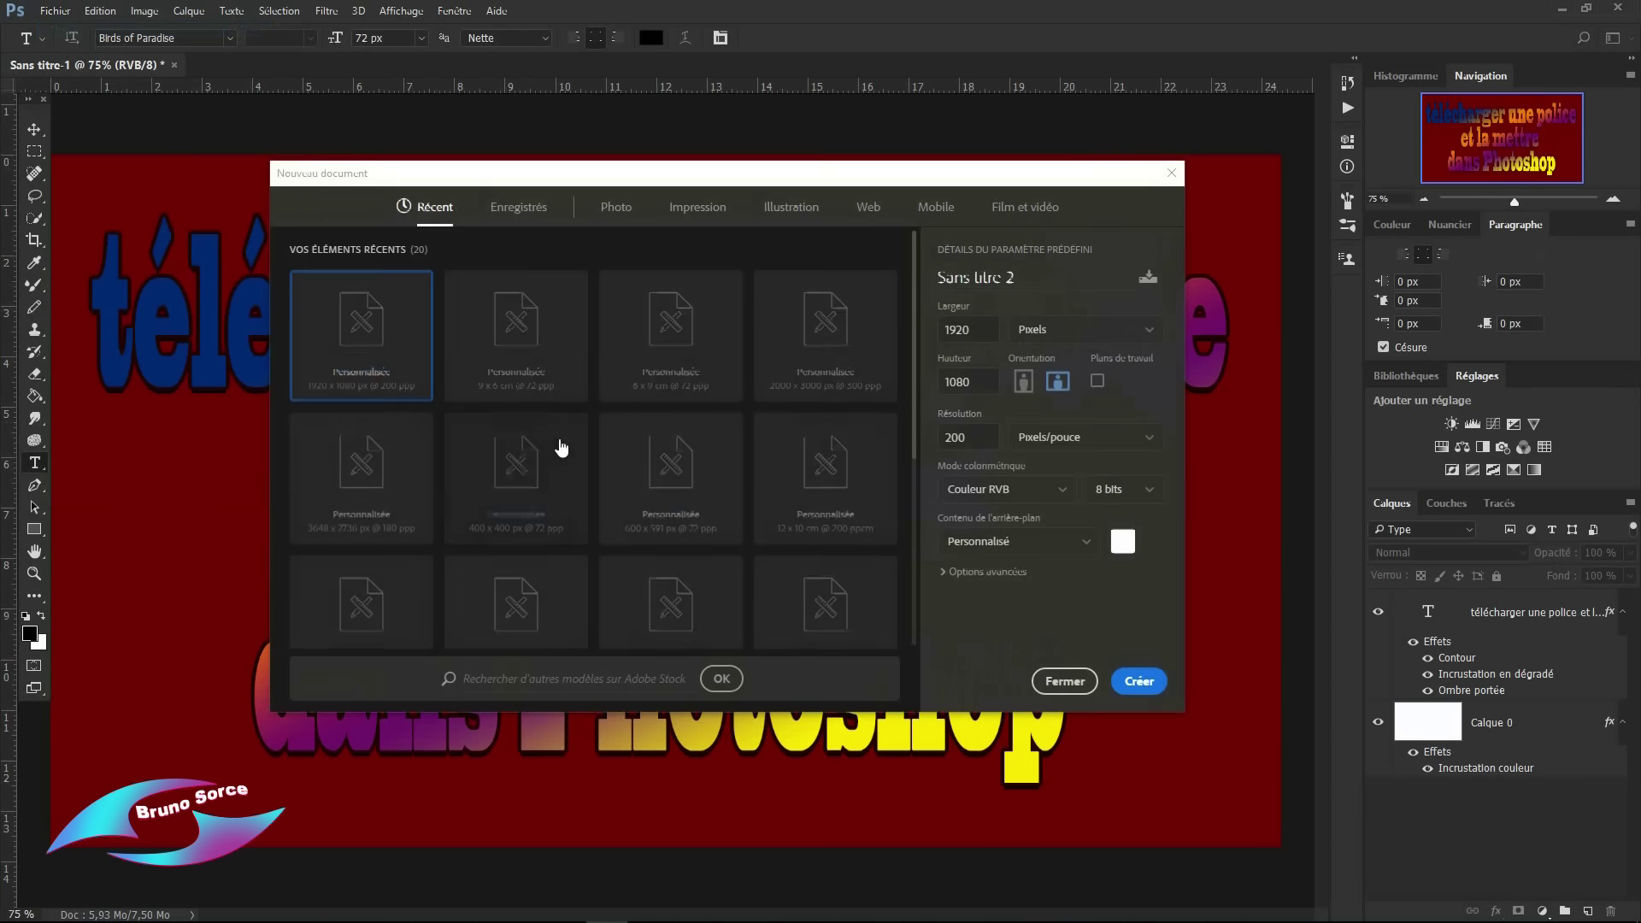
- Create a 1920×1080 document and type and commit a person's name in Birds of Paradise
{"action": "double_click", "coordinate": [361, 341]}
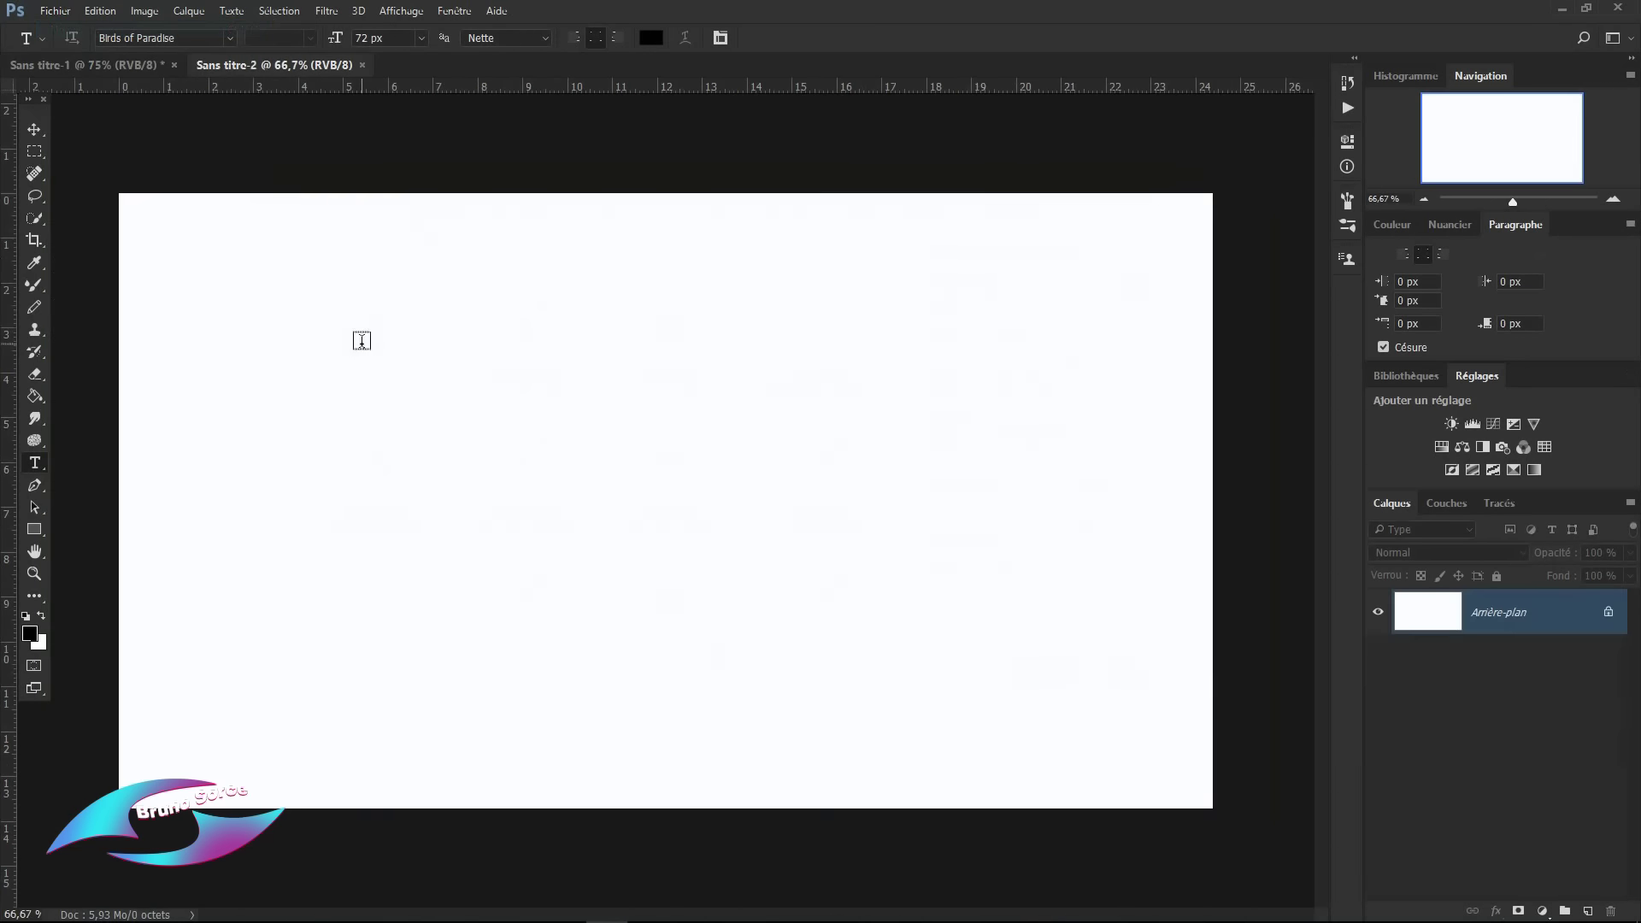
{"action": "left_click", "coordinate": [412, 424]}
{"action": "type", "text": "bruno sorce"}
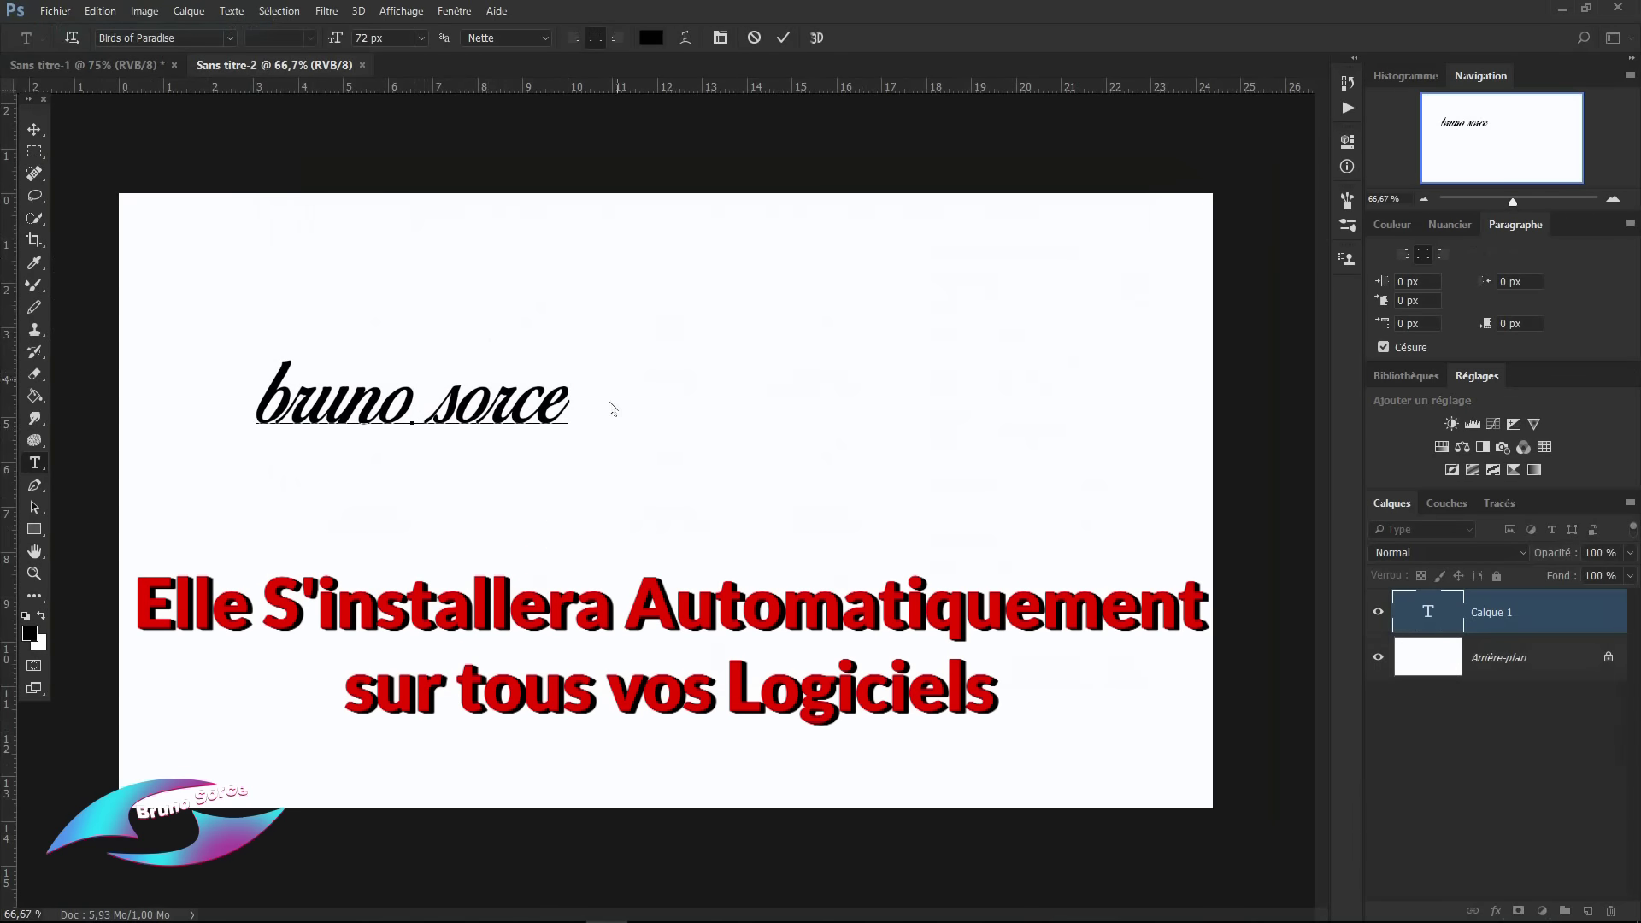
{"action": "key", "text": "ctrl+Return"}
{"action": "key", "text": "v"}
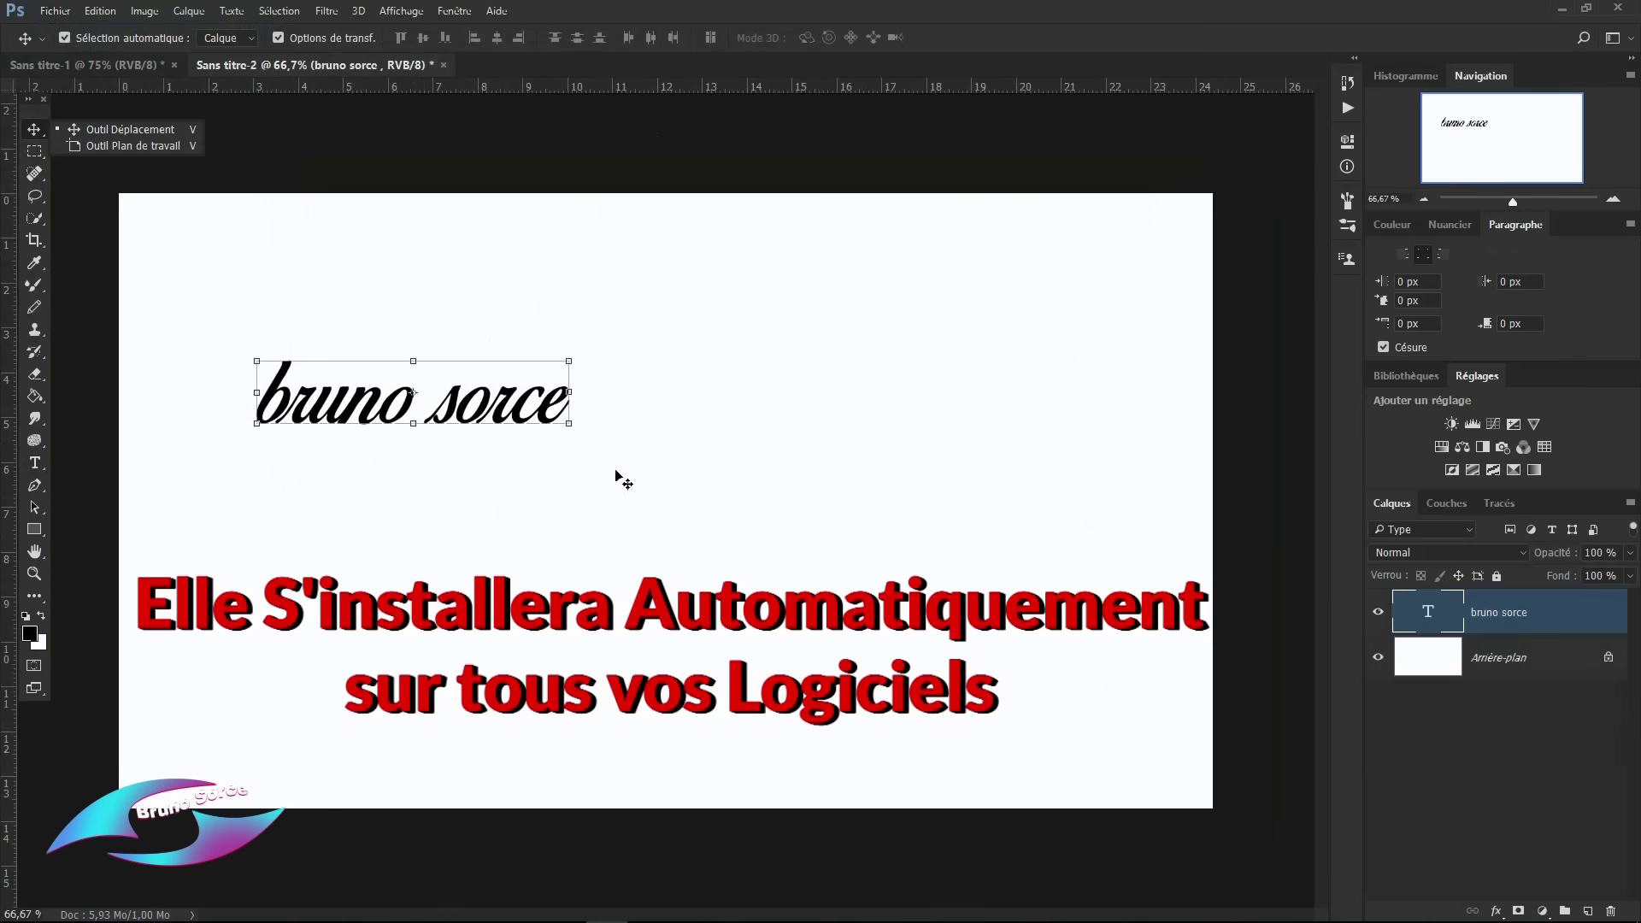